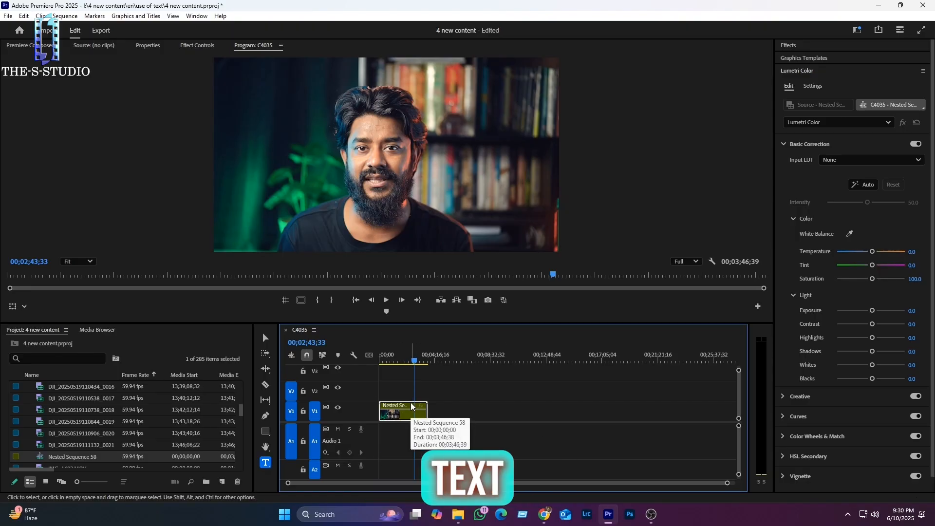
Draw a paragraph text box across most of the video frame and enter the text ANYTHING.
click(266, 467)
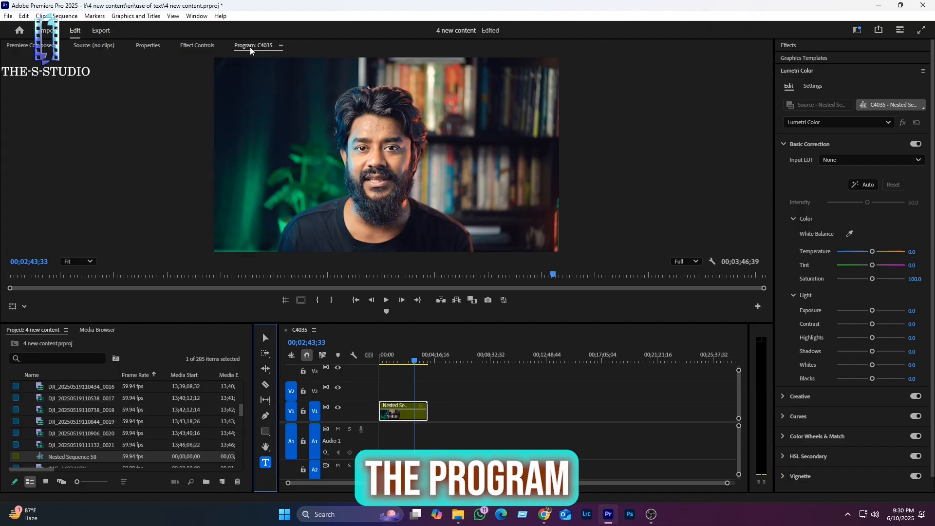
drag(242, 83, 531, 234)
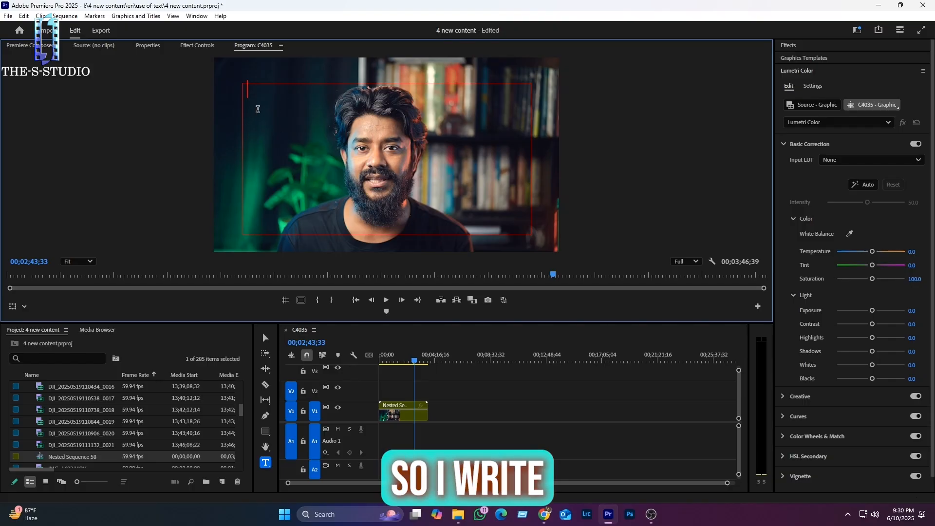
text(ANYTHING)
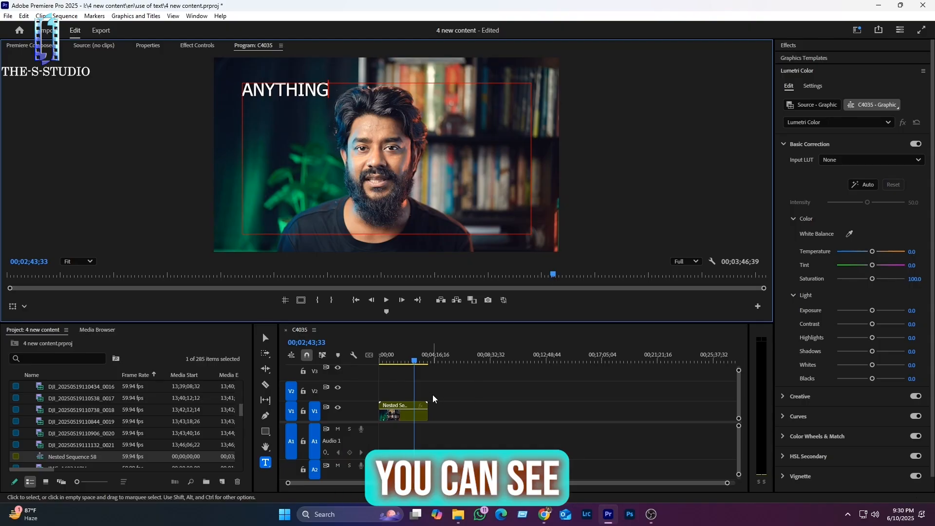
Extend the end of the new text clip on V2 to about 00;03;02.
scroll(428, 395, up, 6)
scroll(568, 421, up, 3)
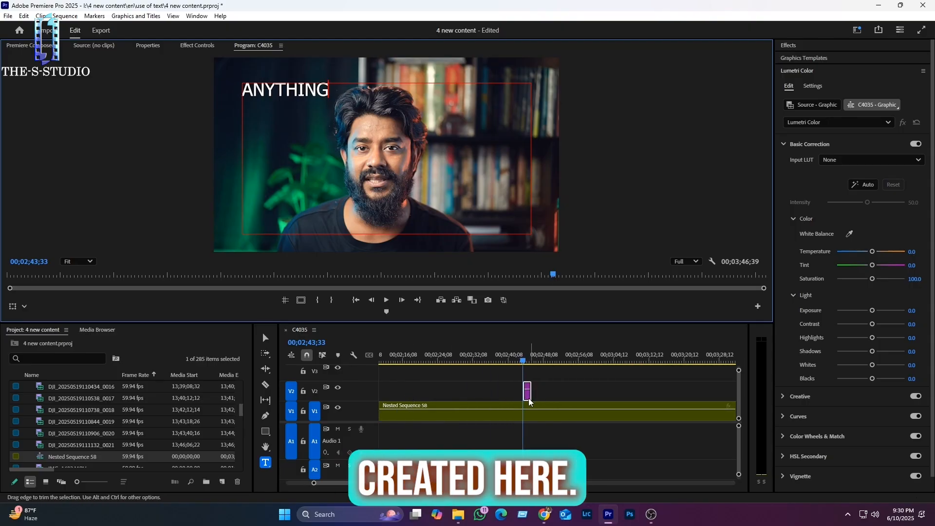
drag(535, 392, 611, 398)
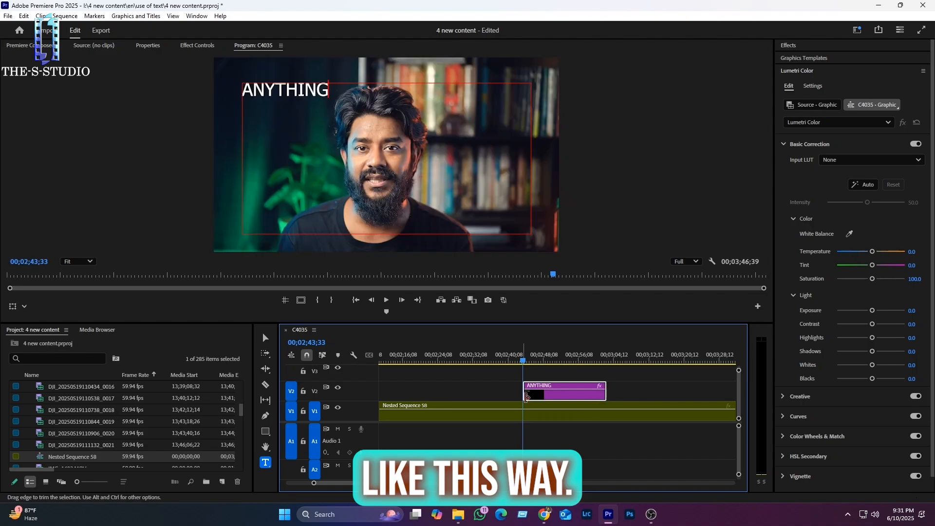
Trim both ends of the ANYTHING clip so it spans from about 00;02;37 to 00;02;58.
click(561, 360)
scroll(478, 398, up, 2)
scroll(479, 398, down, 1)
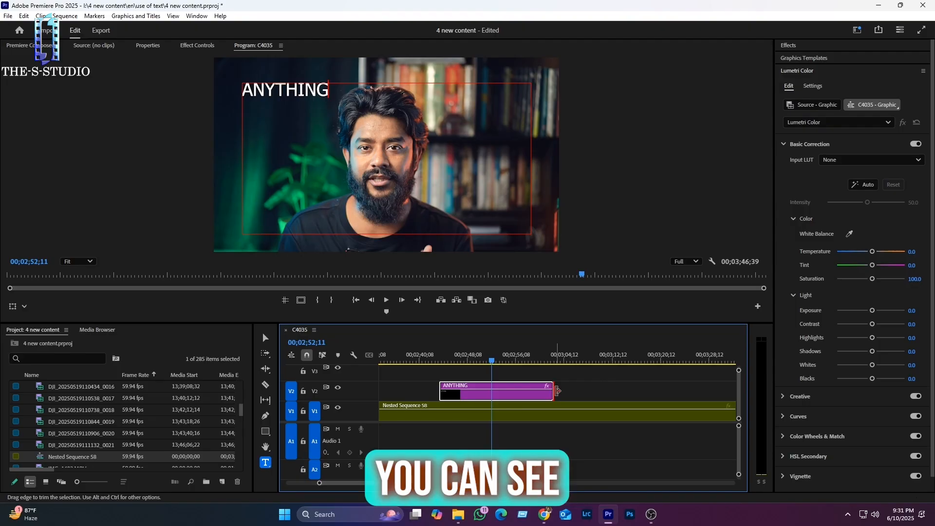
mouse_move(557, 390)
mouse_down()
mouse_move(645, 392)
mouse_move(557, 383)
mouse_move(530, 392)
mouse_up()
drag(440, 393, 484, 392)
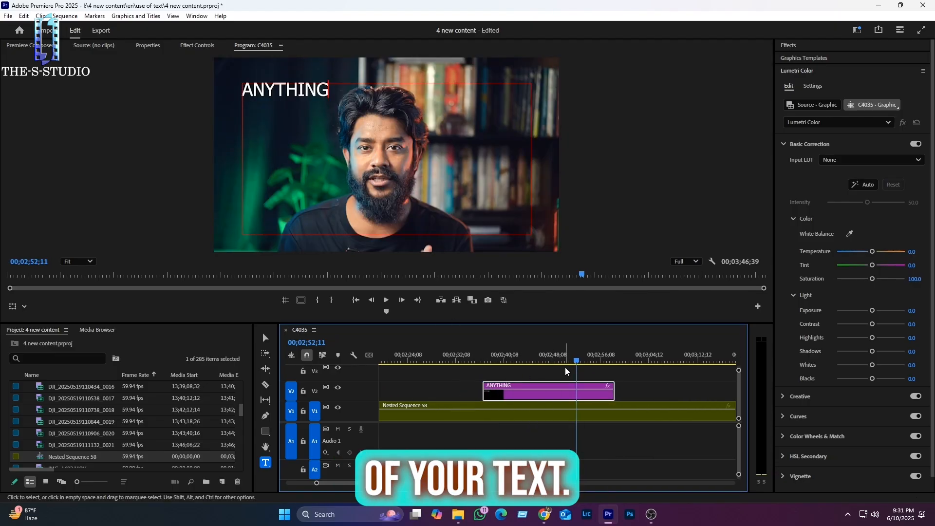
Scrub the playhead within and before the ANYTHING clip to check when the text appears in the frame.
click(526, 362)
drag(527, 364, 532, 363)
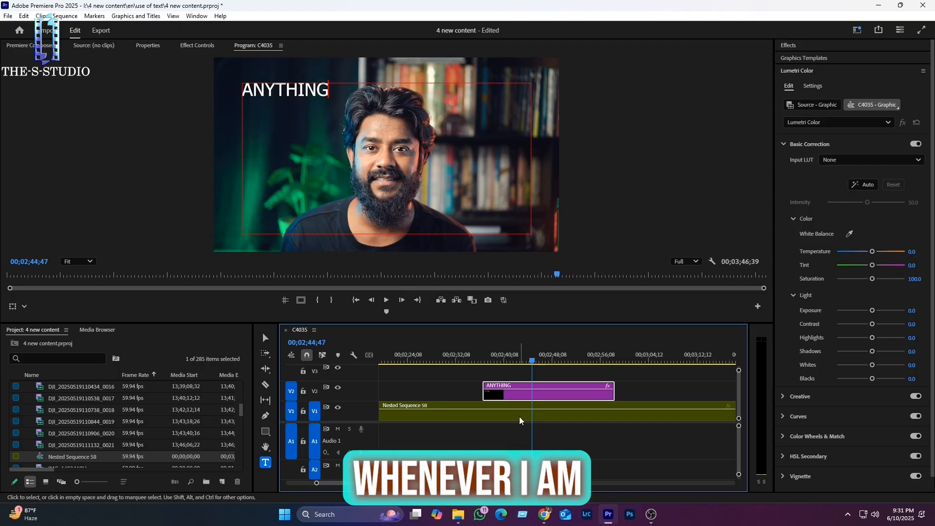
click(532, 361)
drag(532, 363, 466, 363)
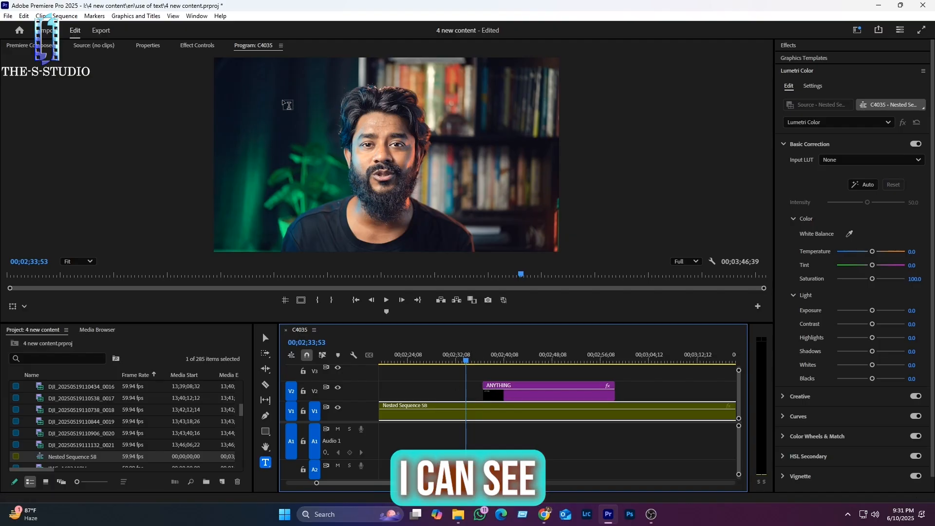
click(460, 361)
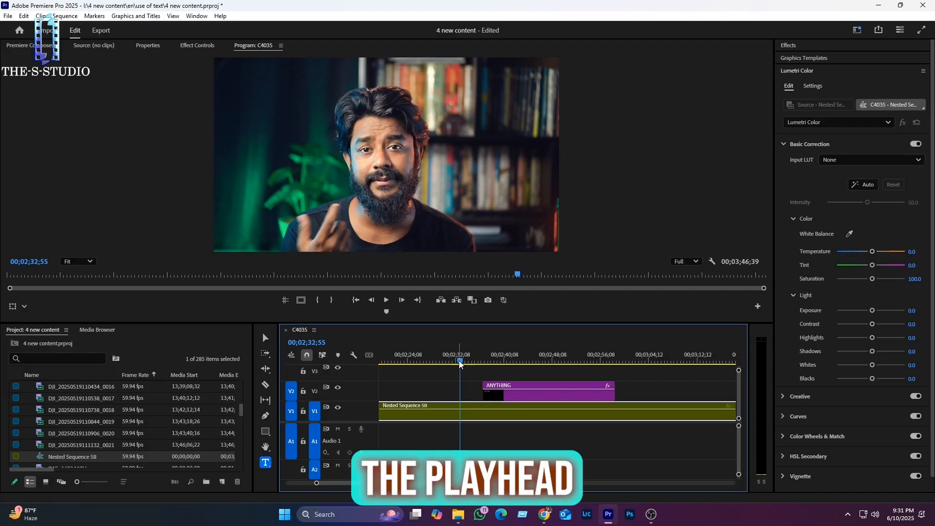
click(513, 361)
Move the ANYTHING clip onto V1 beyond the end of Nested Sequence 58, with the playhead over it at 00;04;11;58.
click(514, 394)
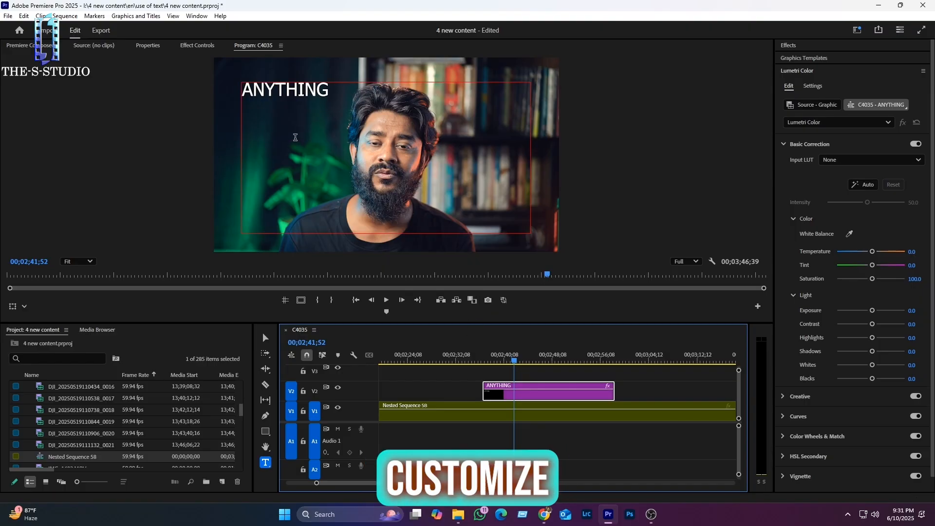
key(minus)
key(minus)
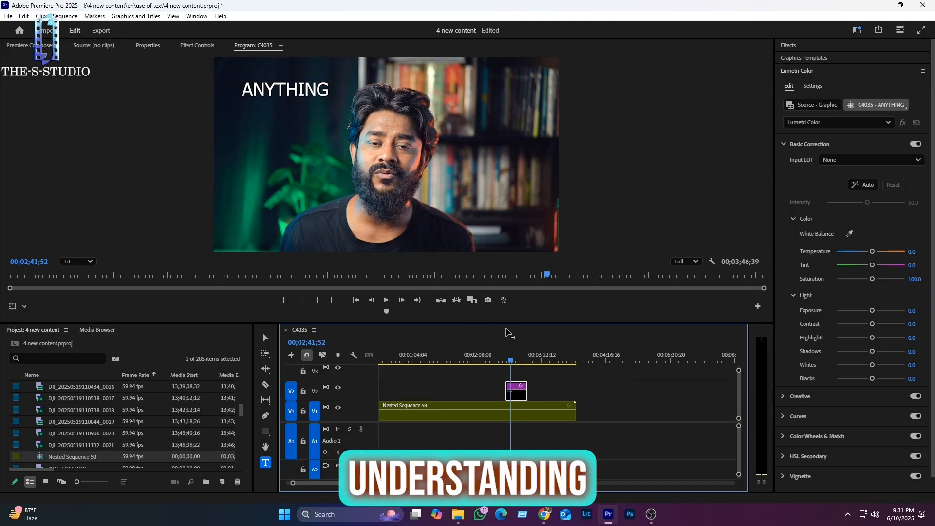
drag(523, 401, 604, 401)
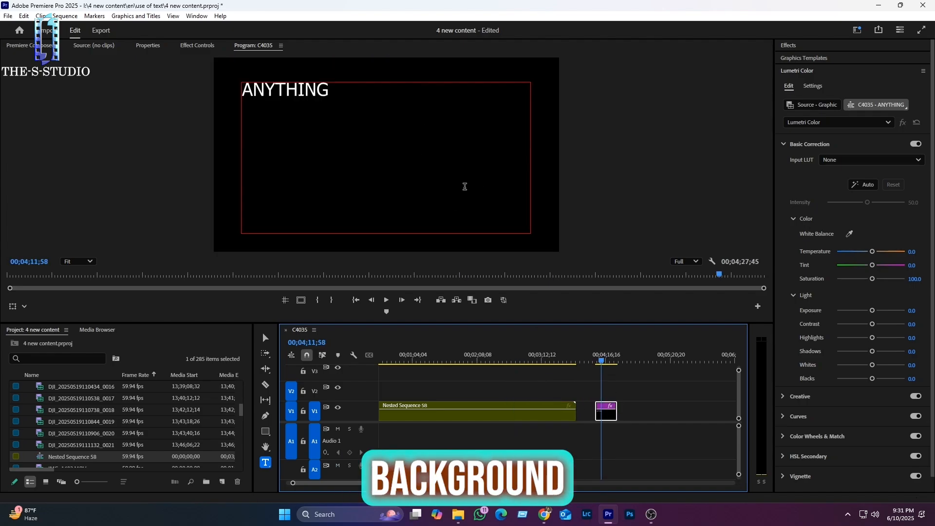
Select the whole word ANYTHING and dock the Program monitor beside the Effect Controls so both are visible.
click(304, 93)
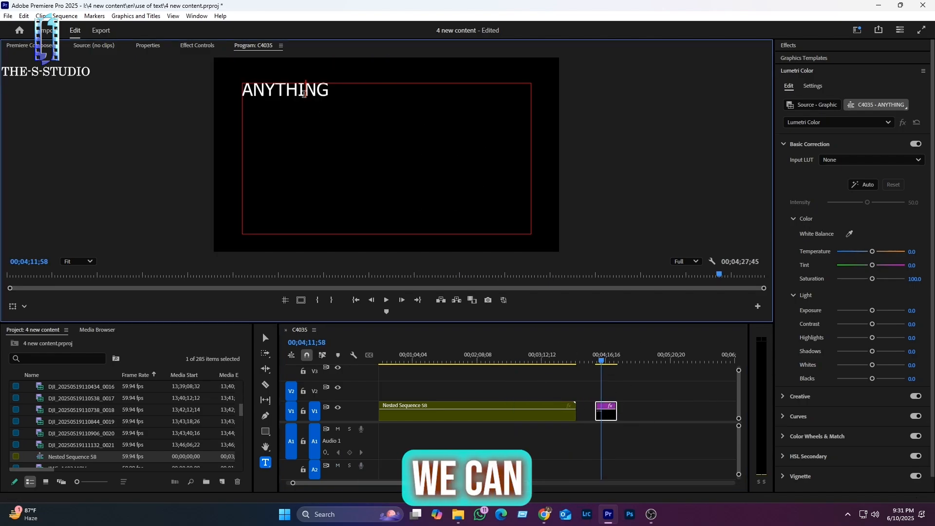
drag(341, 96, 242, 92)
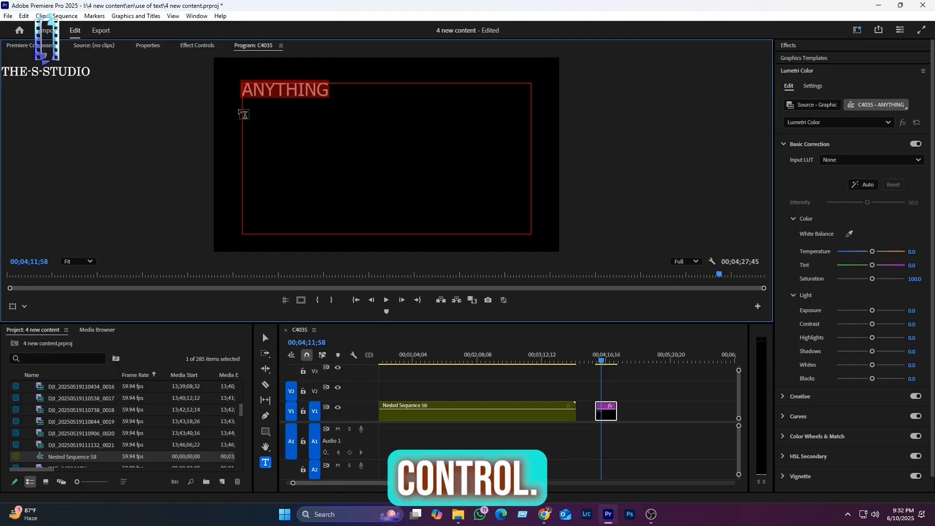
click(190, 45)
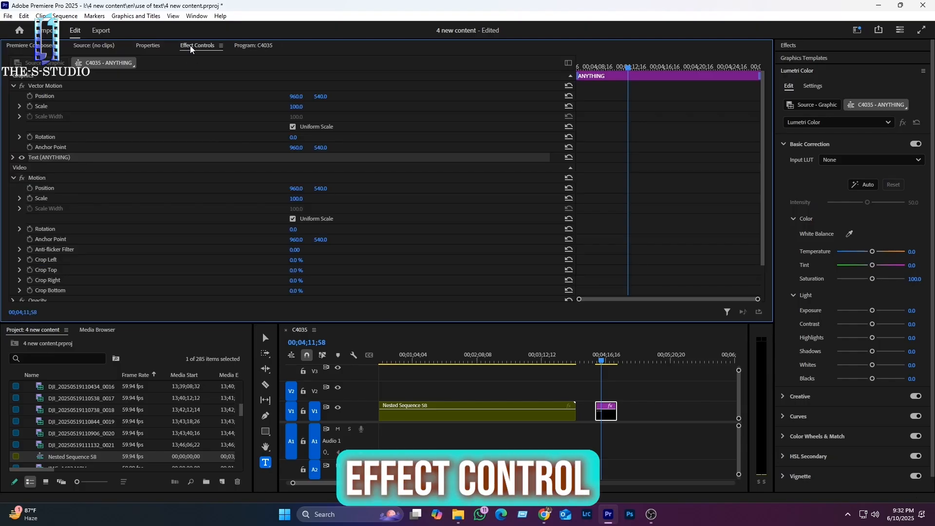
click(245, 48)
drag(250, 46, 751, 171)
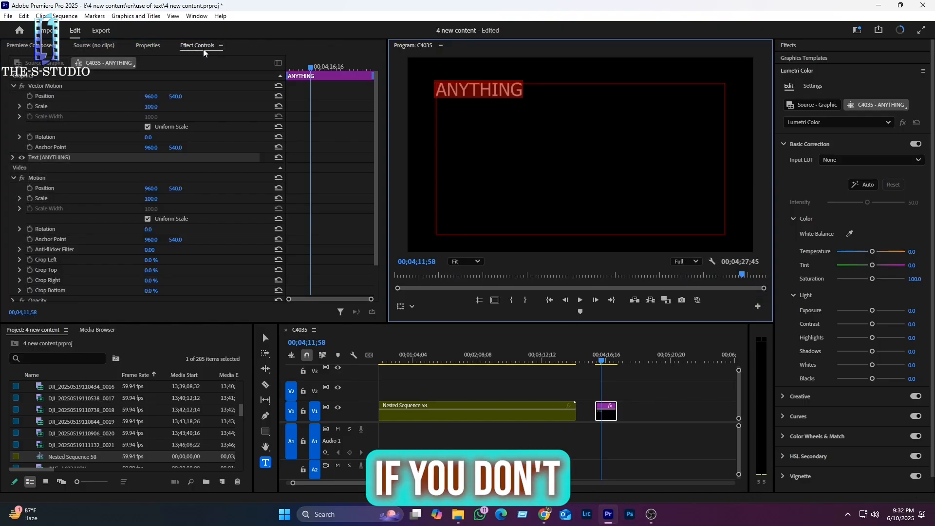
Check where Effect Controls is listed among the available workspace panels.
click(198, 16)
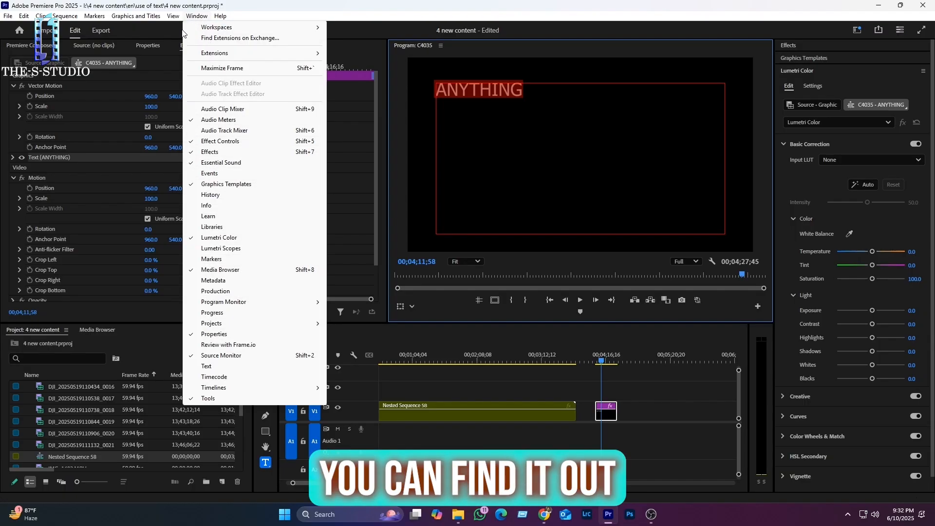
click(273, 4)
click(191, 46)
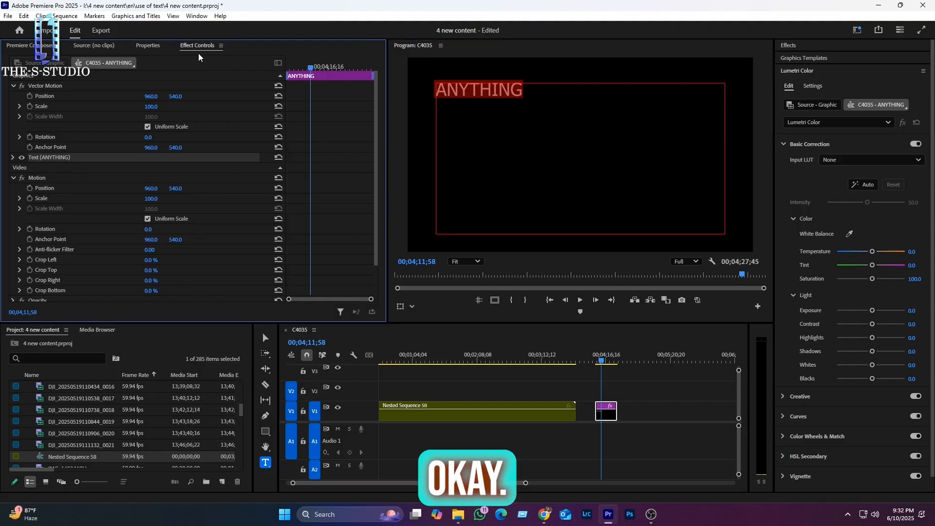
Expand the Text (ANYTHING) properties in the Effect Controls to show its font, fill and stroke settings.
click(13, 157)
scroll(132, 234, down, 3)
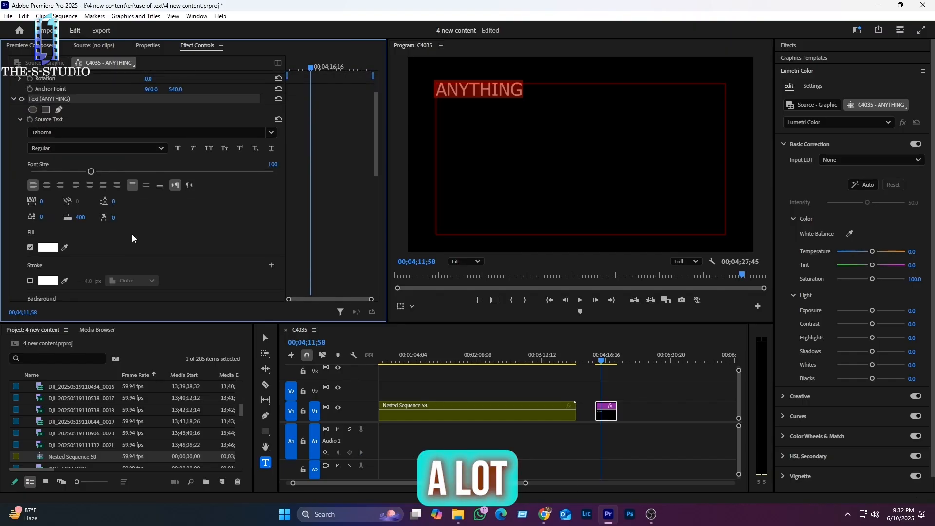
scroll(132, 234, down, 2)
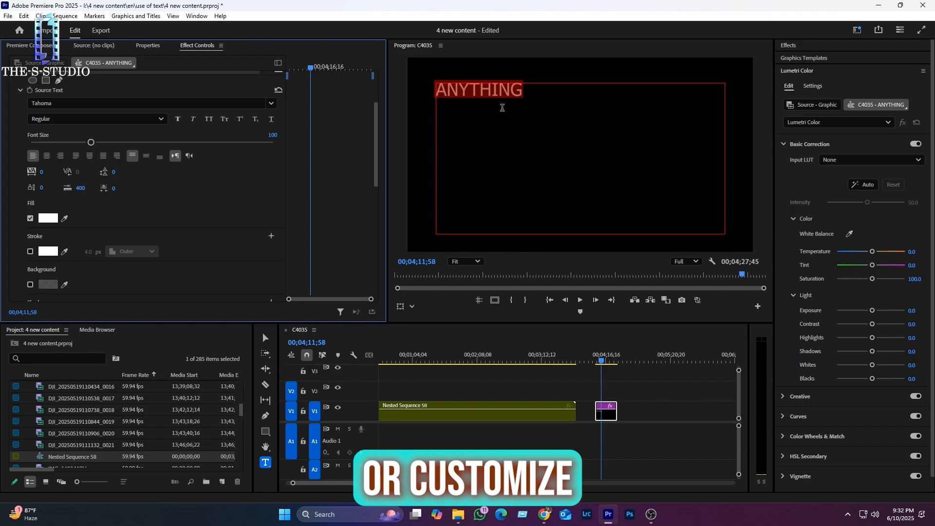
Try to enlarge the ANYTHING text to font size 266 with none of its characters selected.
click(527, 95)
drag(527, 94, 434, 98)
click(535, 95)
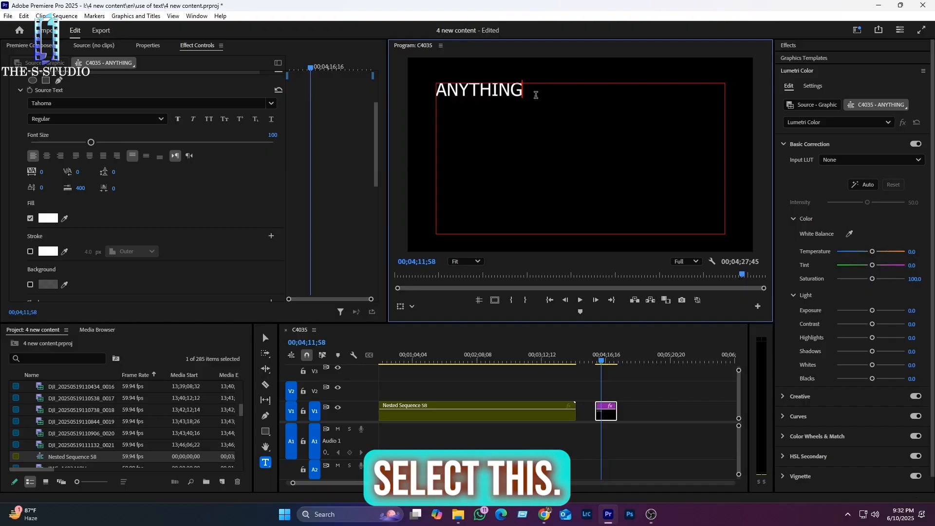
mouse_move(90, 142)
mouse_down()
mouse_move(224, 147)
mouse_move(195, 147)
mouse_up()
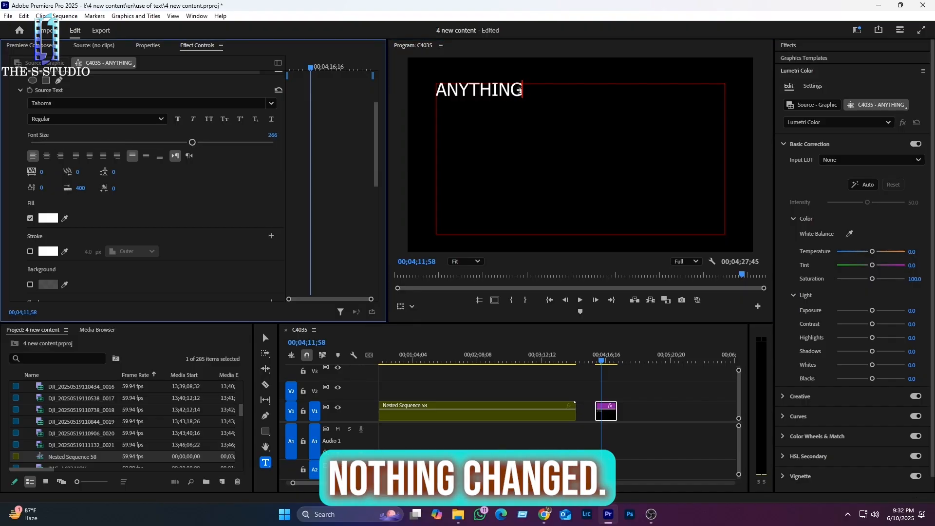
Select the whole word ANYTHING and set its font size to 113.
drag(531, 98, 395, 95)
click(90, 143)
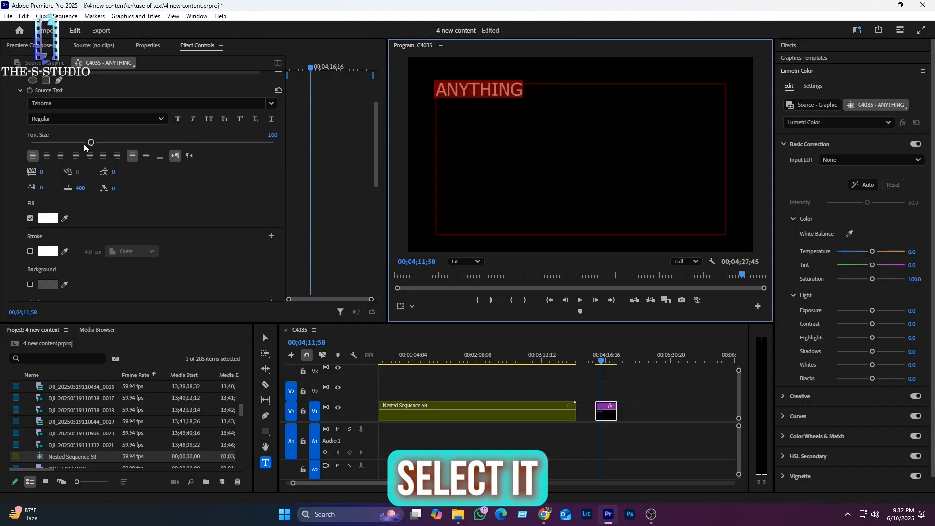
mouse_move(106, 145)
mouse_down()
mouse_move(220, 148)
mouse_move(98, 144)
mouse_up()
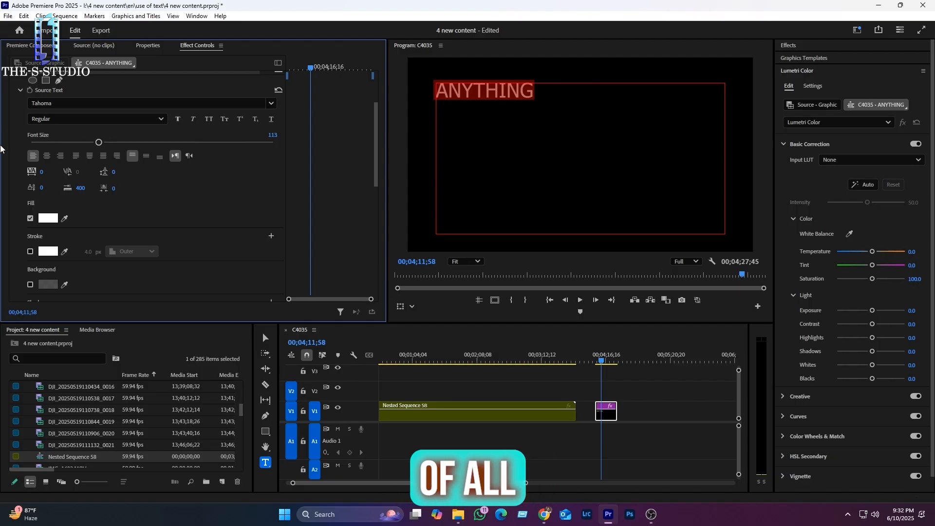
Try the Broadway font on the selected ANYTHING text, and undo the font and size changes.
scroll(29, 122, up, 2)
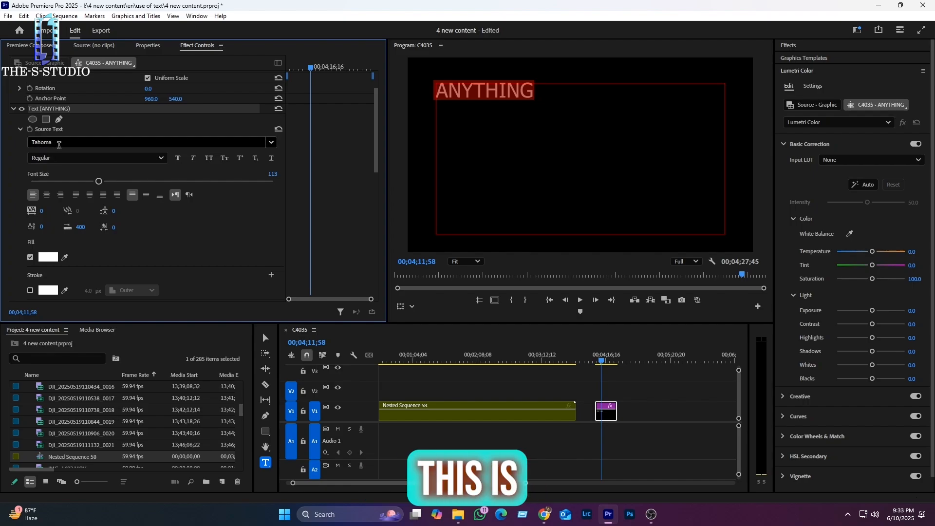
click(271, 142)
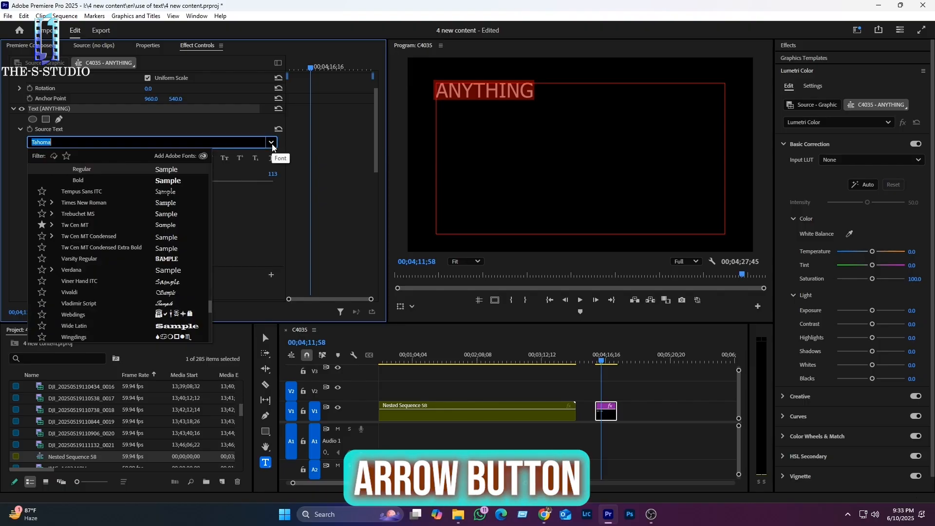
scroll(197, 288, down, 10)
mouse_move(209, 315)
mouse_down()
mouse_move(210, 326)
mouse_move(221, 176)
mouse_move(203, 254)
mouse_move(209, 160)
mouse_up()
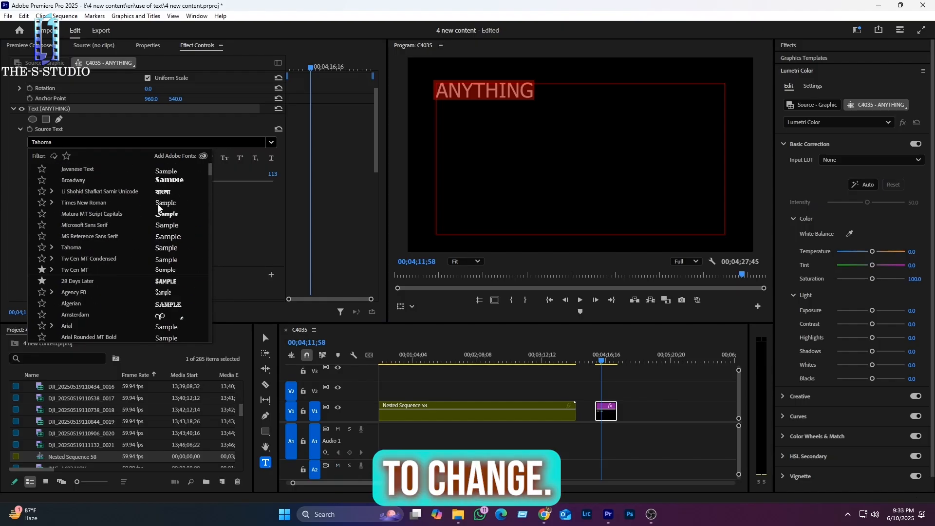
click(165, 181)
click(512, 90)
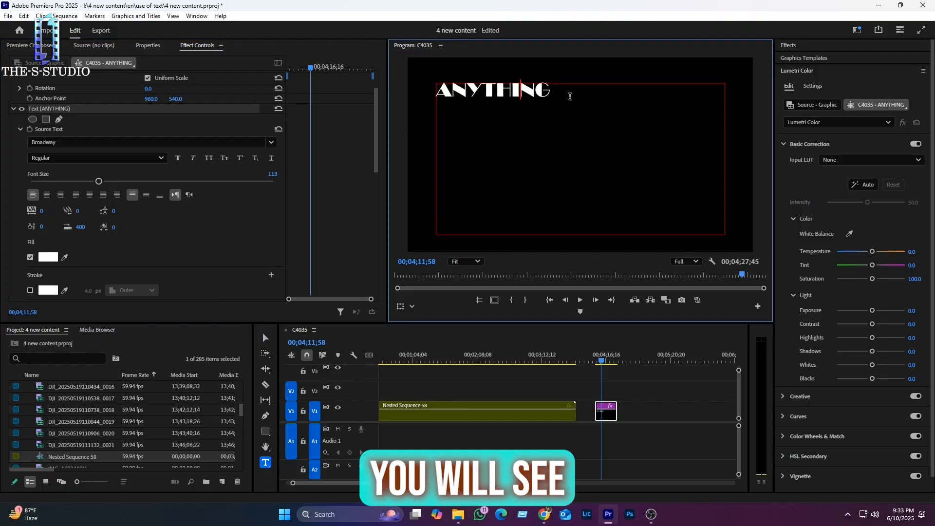
key(ctrl+z)
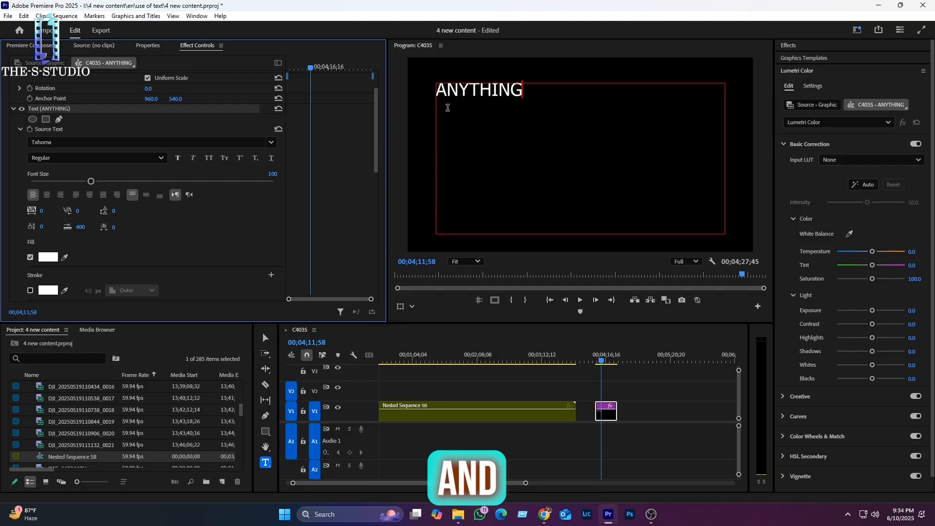
Search the fonts for Tw and try to apply Tw Cen MT Regular with no characters selected.
click(61, 143)
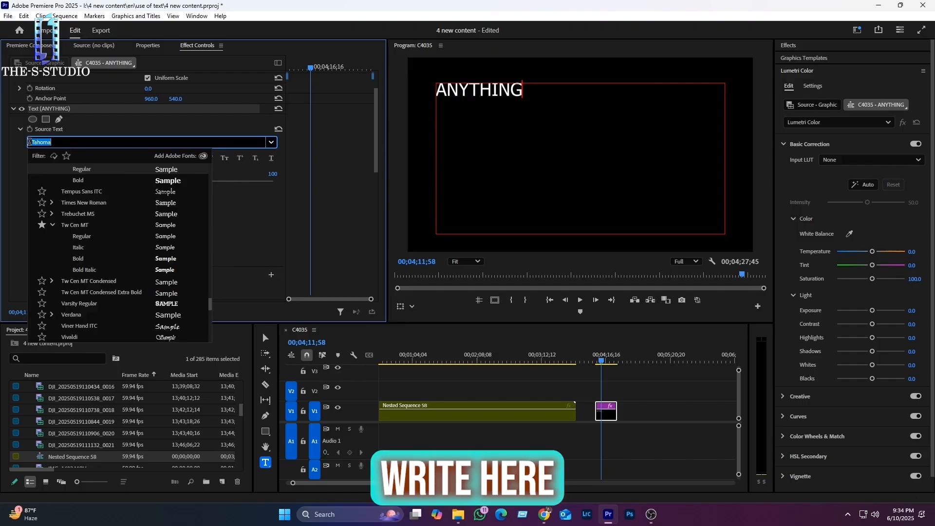
text(Tw)
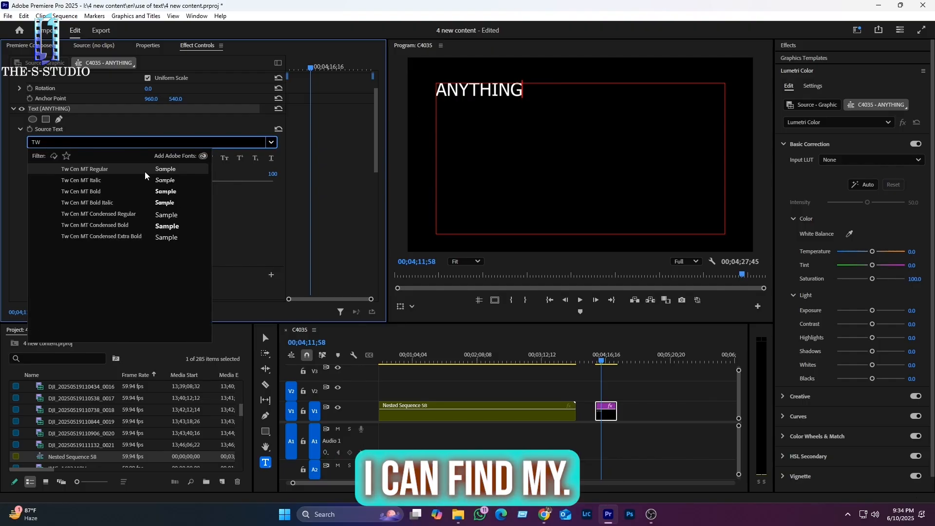
click(66, 172)
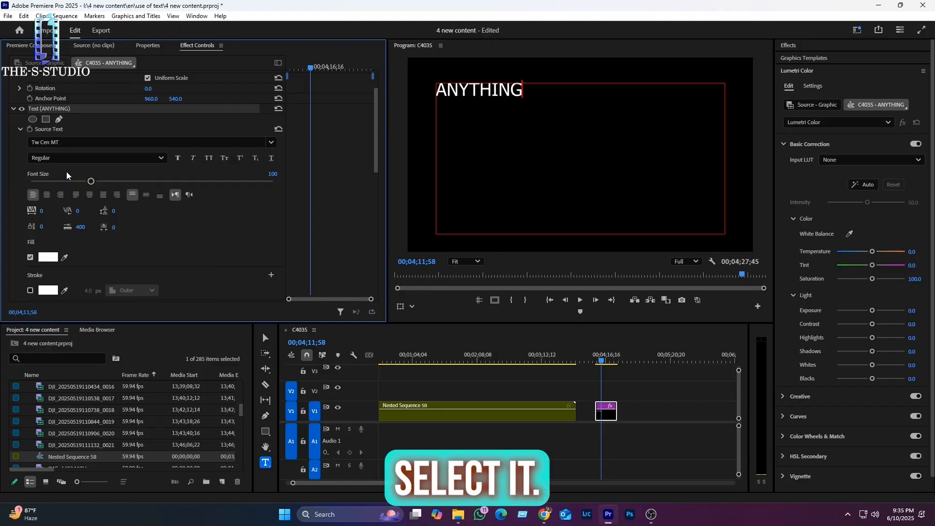
Select the word ANYTHING and change its font to Tw Cen MT Regular.
double_click(515, 91)
click(43, 142)
text(TW)
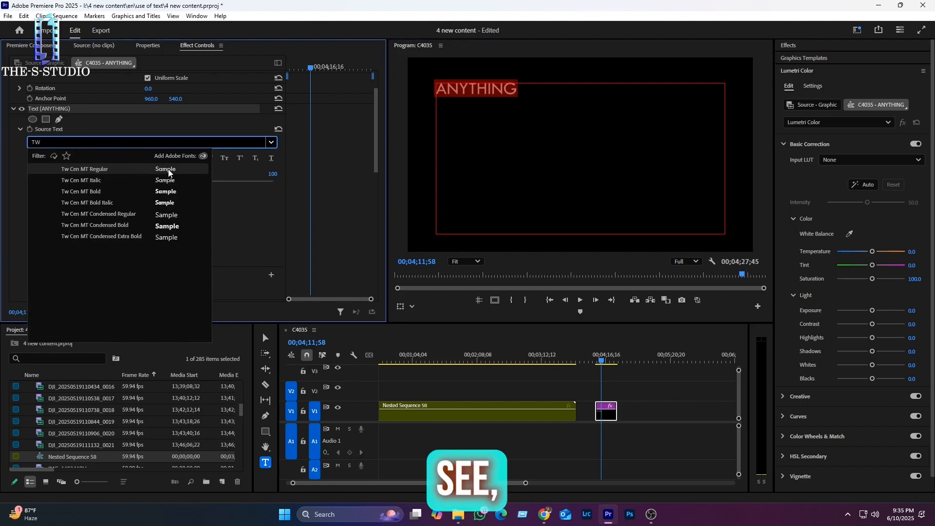
click(169, 173)
click(486, 96)
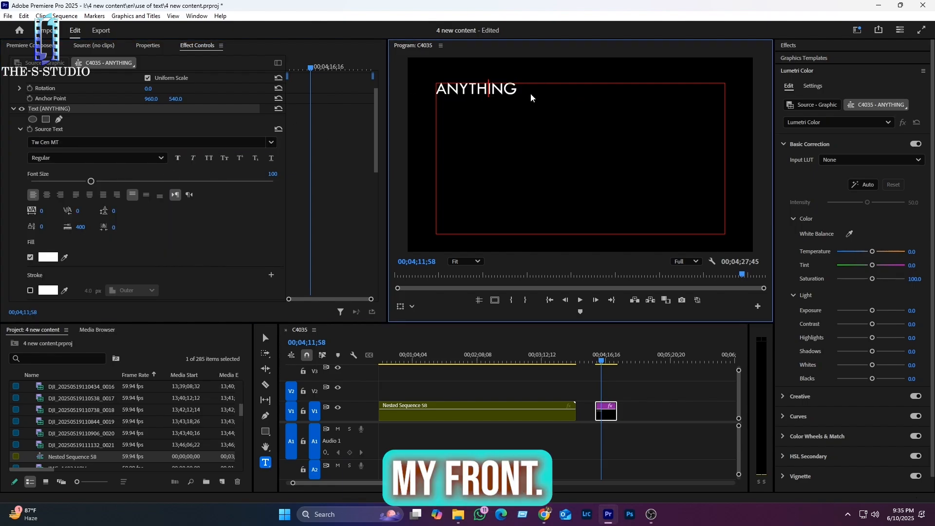
Try the Italic, Bold and Bold Italic font styles on the whole word ANYTHING, and return it to Regular.
key(ctrl+a)
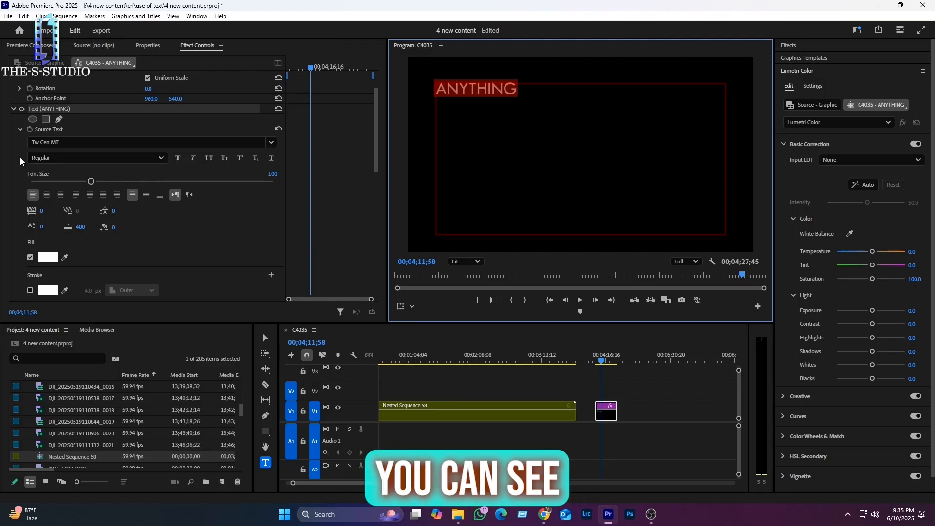
click(157, 158)
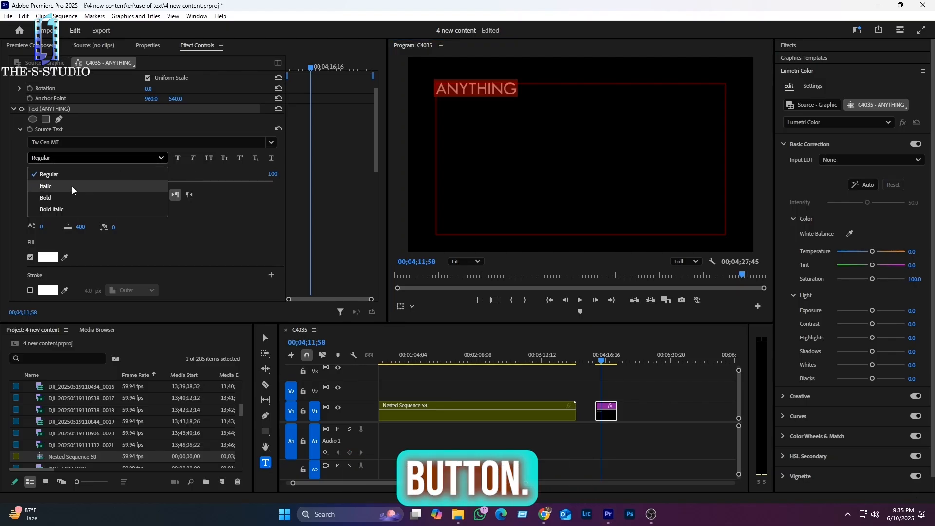
click(45, 187)
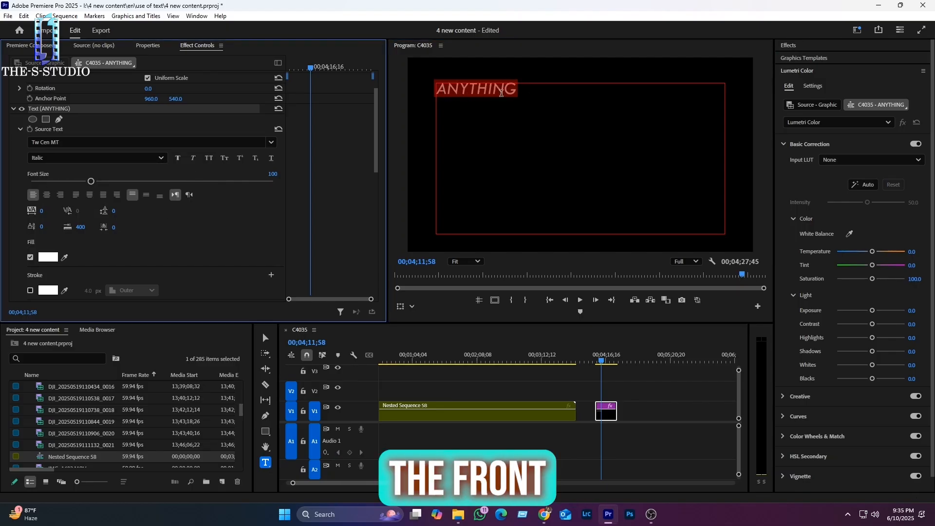
click(161, 158)
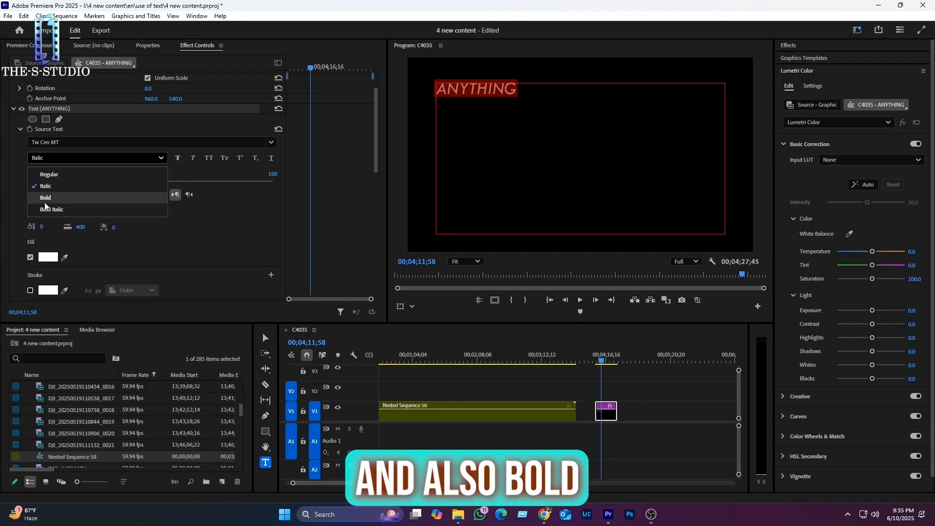
click(46, 199)
click(161, 158)
click(63, 211)
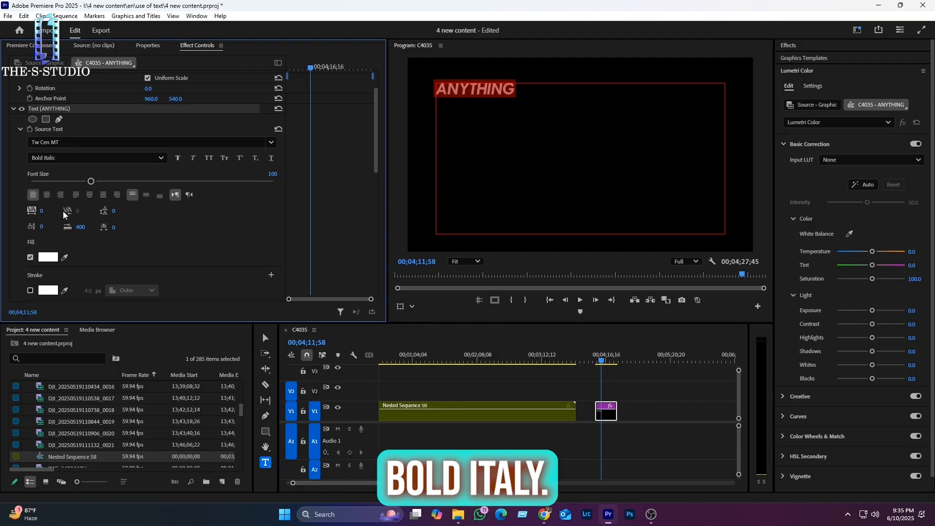
click(124, 158)
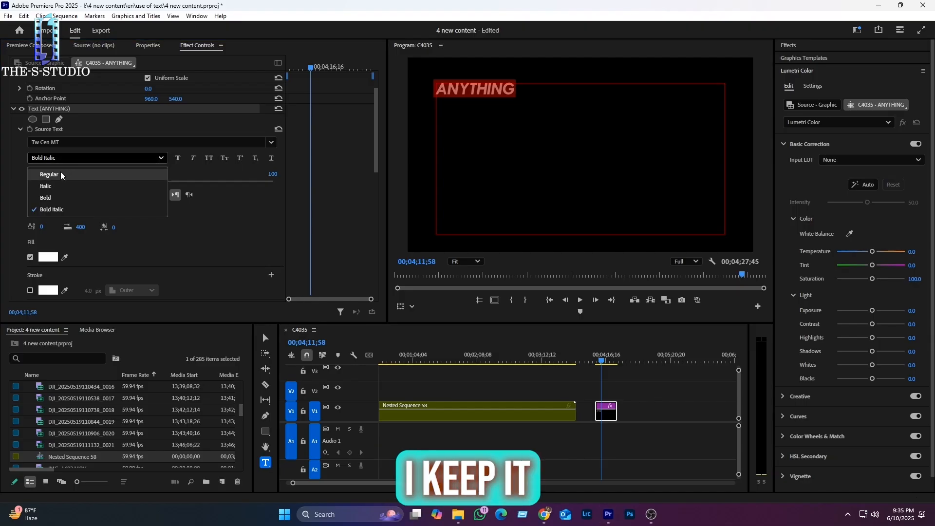
click(60, 173)
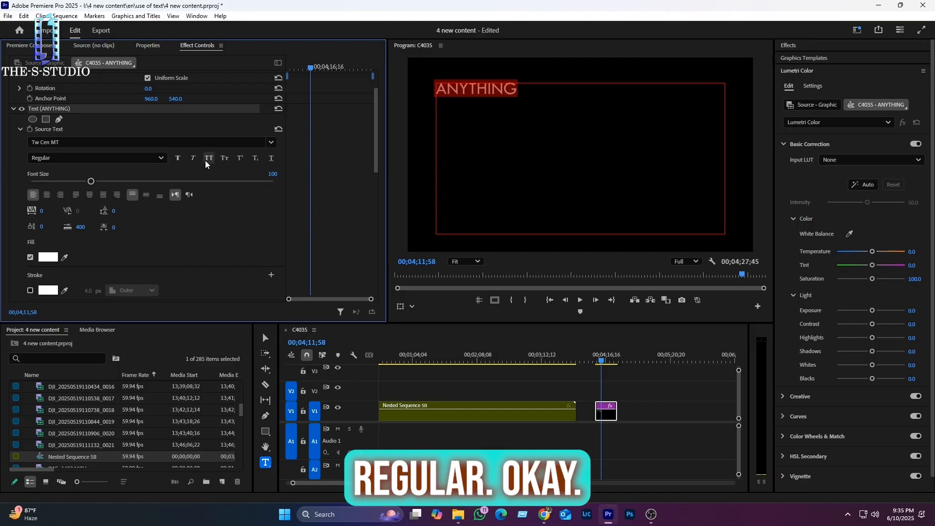
Apply faux bold and faux italic to ANYTHING, and add the lowercase word "text" after it.
click(178, 162)
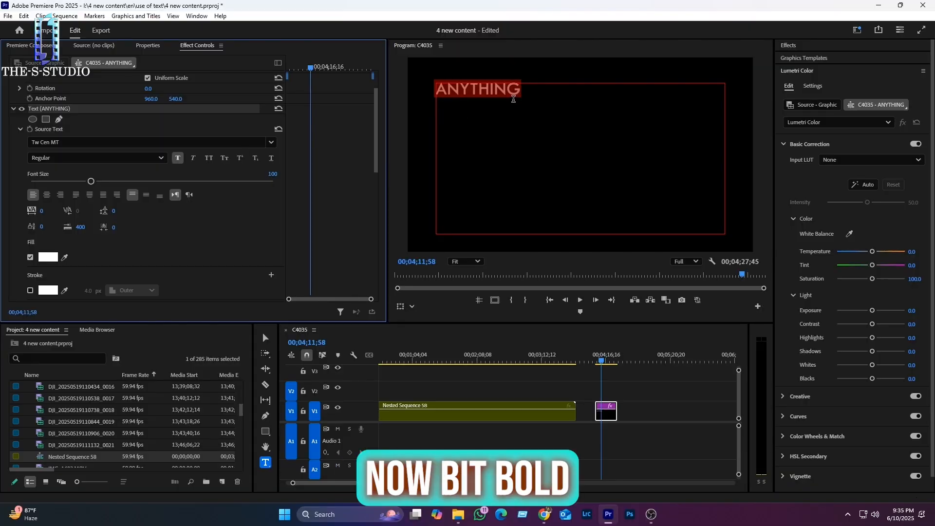
click(193, 161)
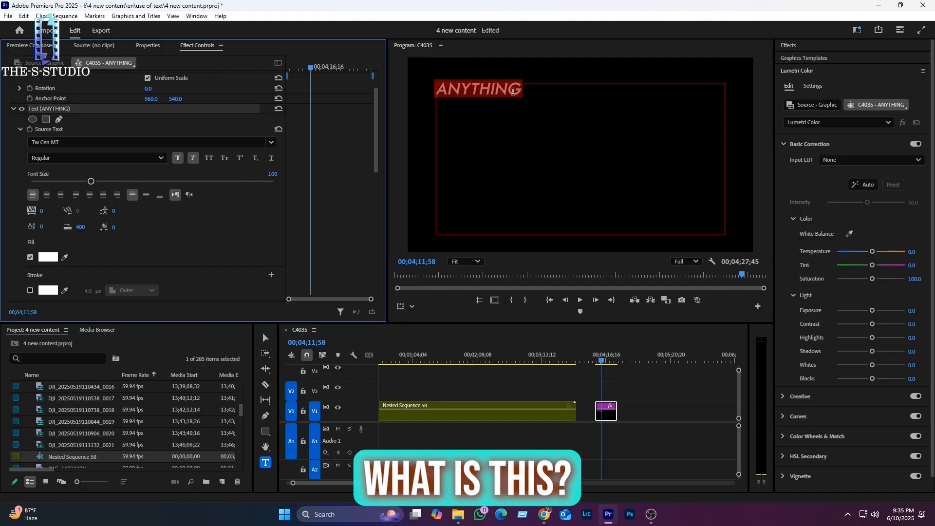
click(529, 97)
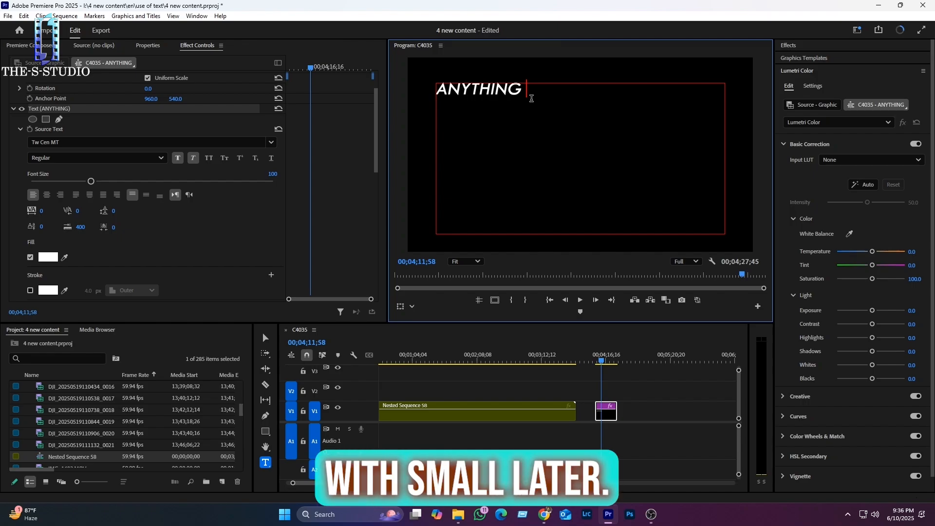
text(text)
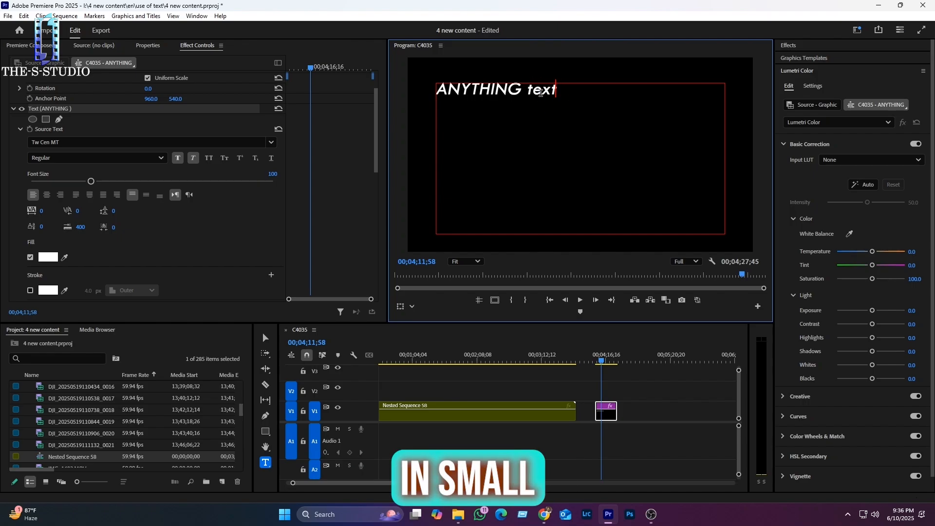
Apply All Caps to the end of the text line, including the lowercase word "text".
drag(559, 92, 515, 96)
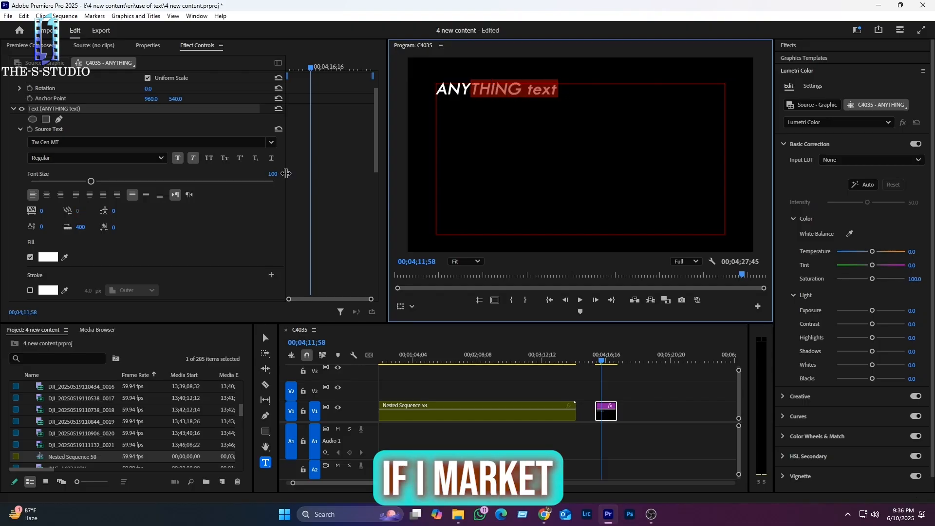
click(209, 159)
click(523, 97)
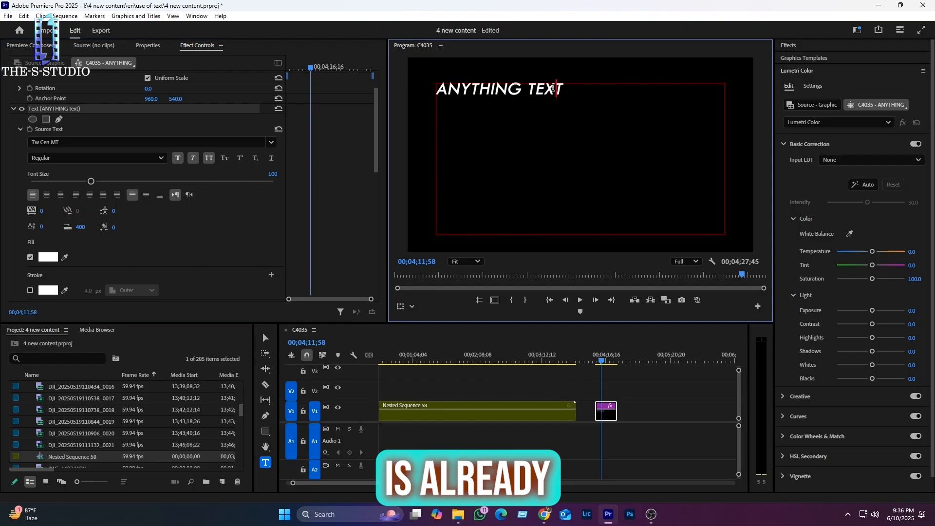
Try superscript and subscript on only the word TEXT.
mouse_move(522, 91)
mouse_down()
mouse_move(559, 95)
mouse_move(528, 93)
mouse_up()
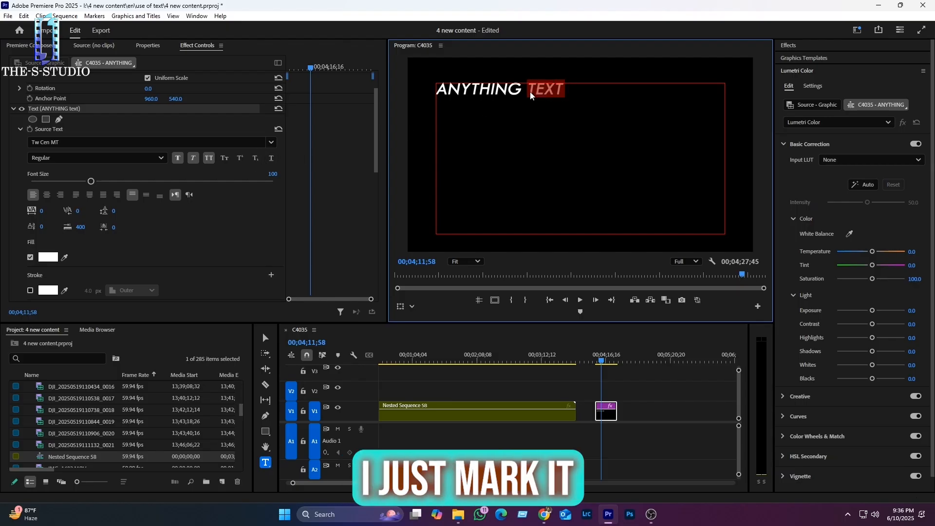
click(240, 161)
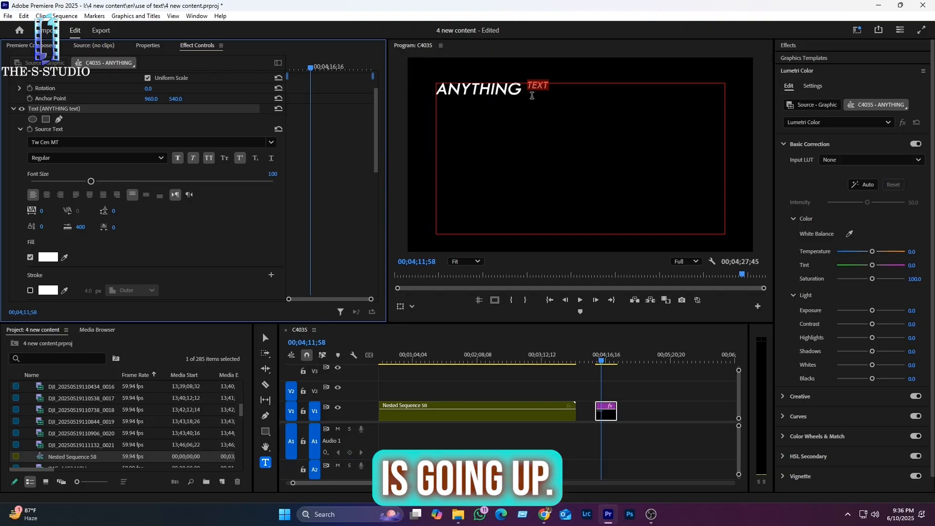
click(255, 160)
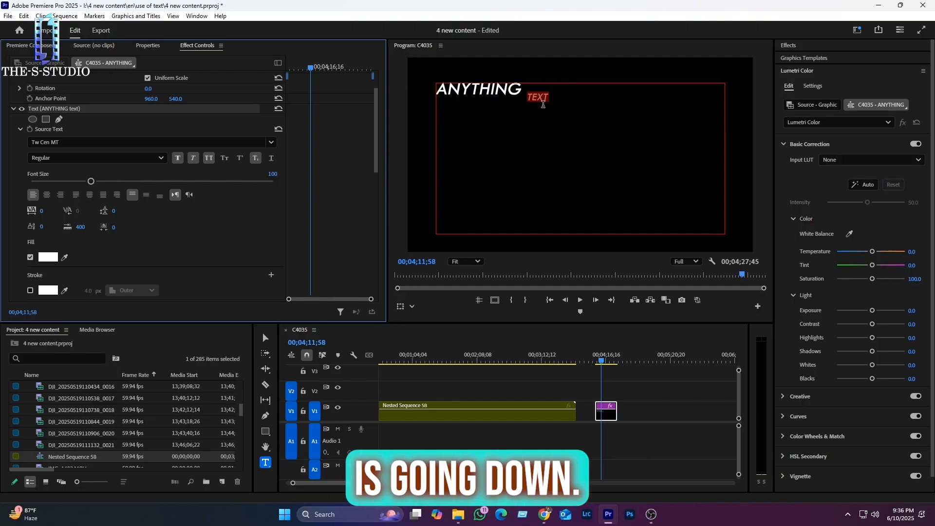
Select the whole ANYTHING TEXT line and underline it.
drag(567, 90, 389, 86)
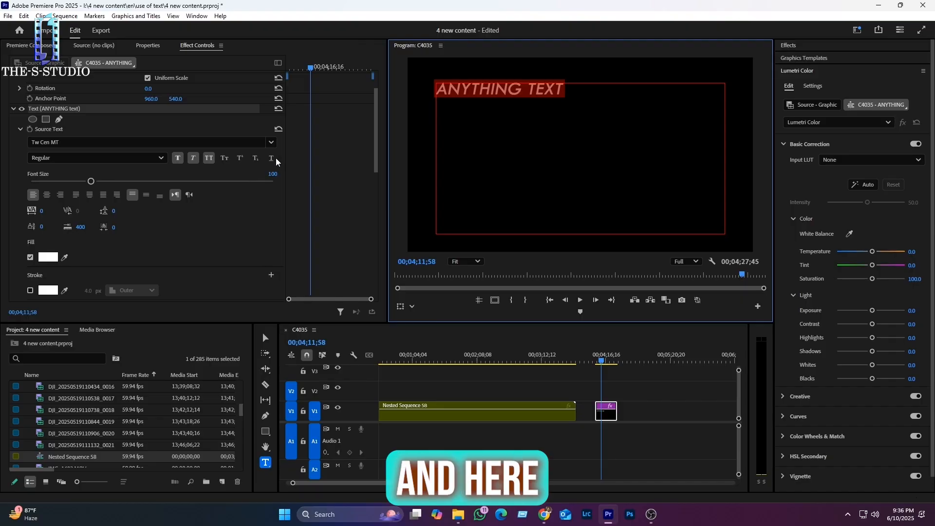
click(271, 158)
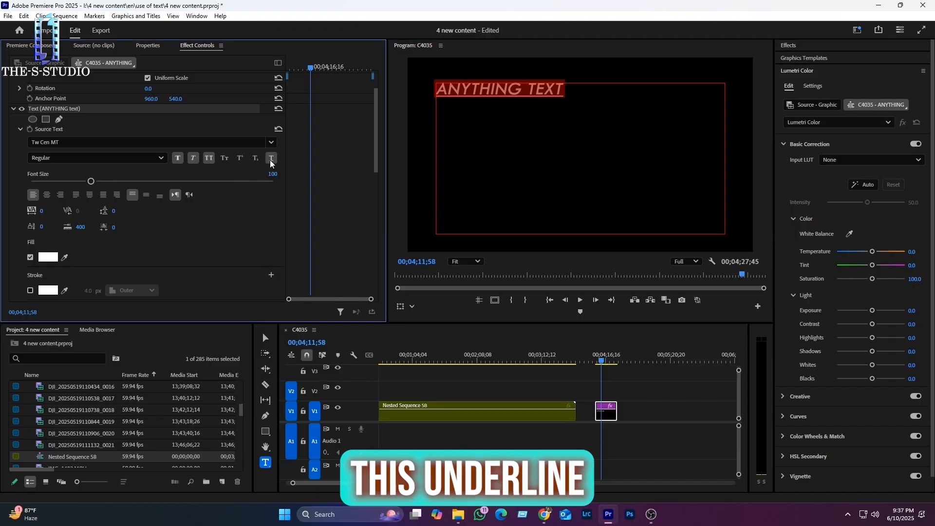
click(536, 94)
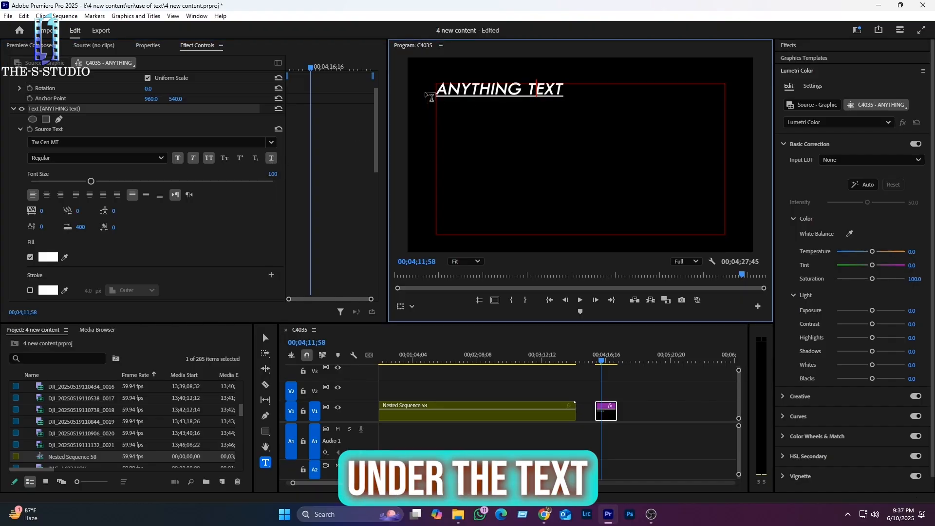
Remove the underline, faux bold, faux italic and All Caps formatting from the whole text line.
drag(574, 91, 433, 91)
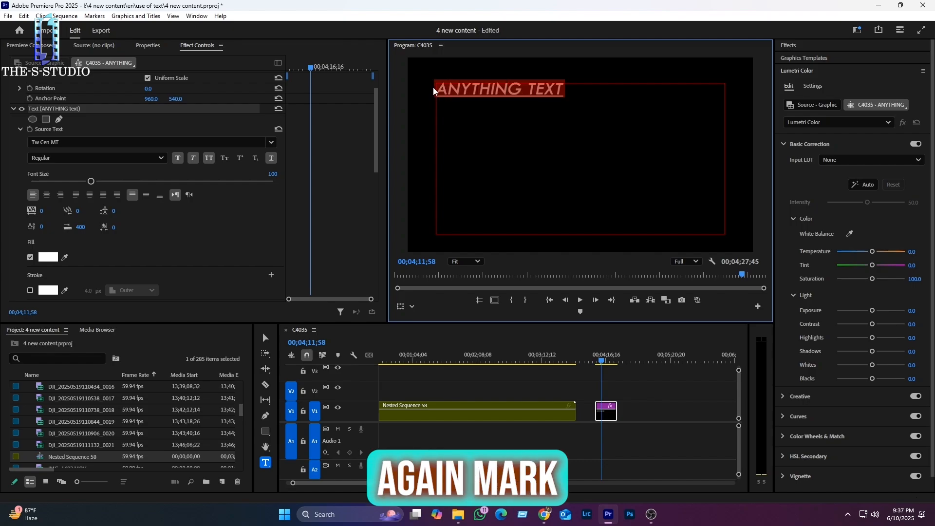
click(271, 159)
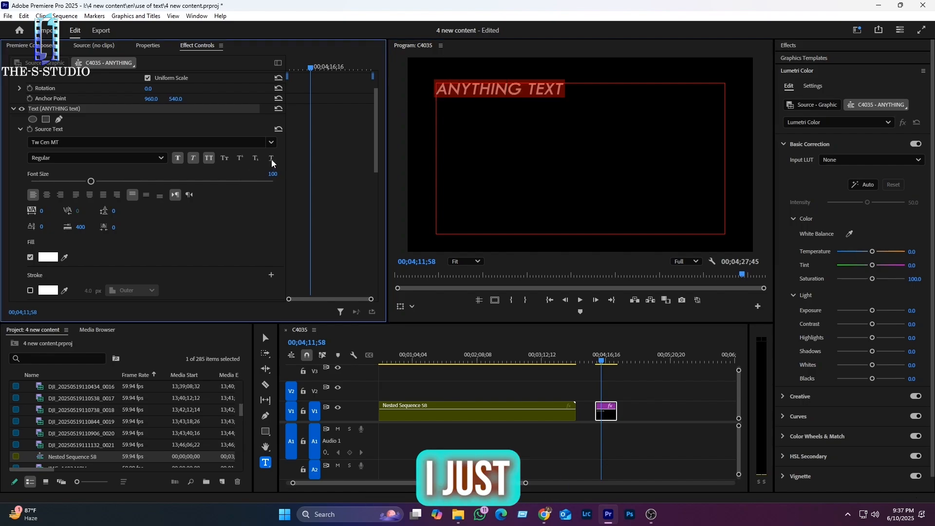
click(193, 159)
click(209, 158)
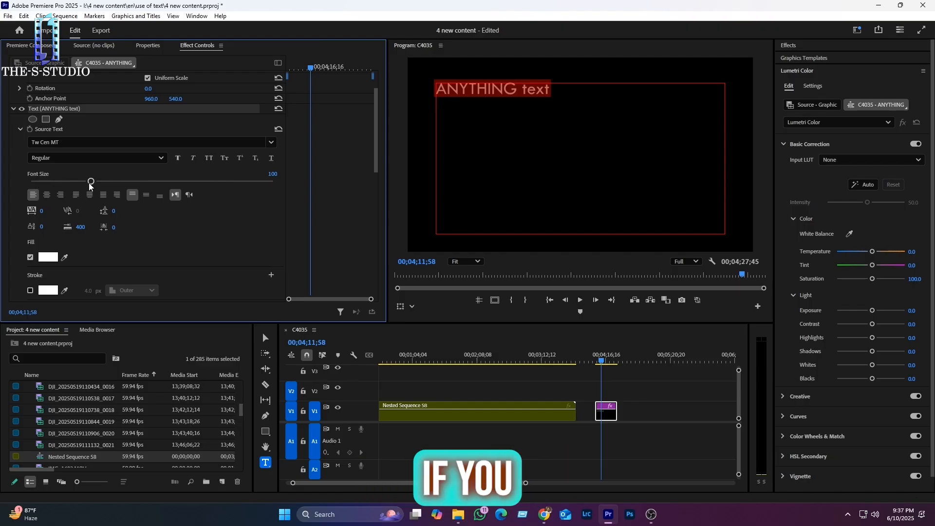
Enlarge the selected text to a font size of 246, and reduce it to 152.
mouse_move(89, 183)
mouse_down()
mouse_move(218, 187)
mouse_move(179, 190)
mouse_up()
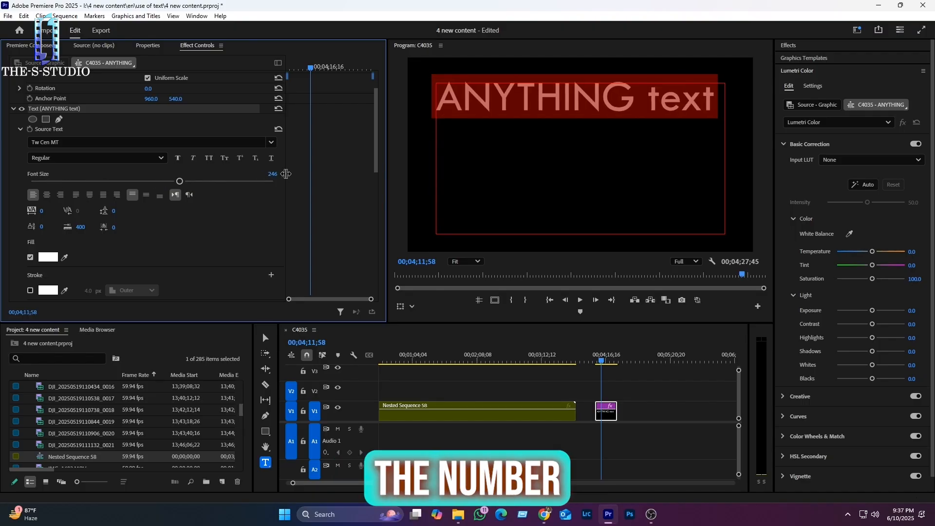
mouse_move(174, 182)
mouse_down()
mouse_move(203, 180)
mouse_move(95, 180)
mouse_move(121, 182)
mouse_up()
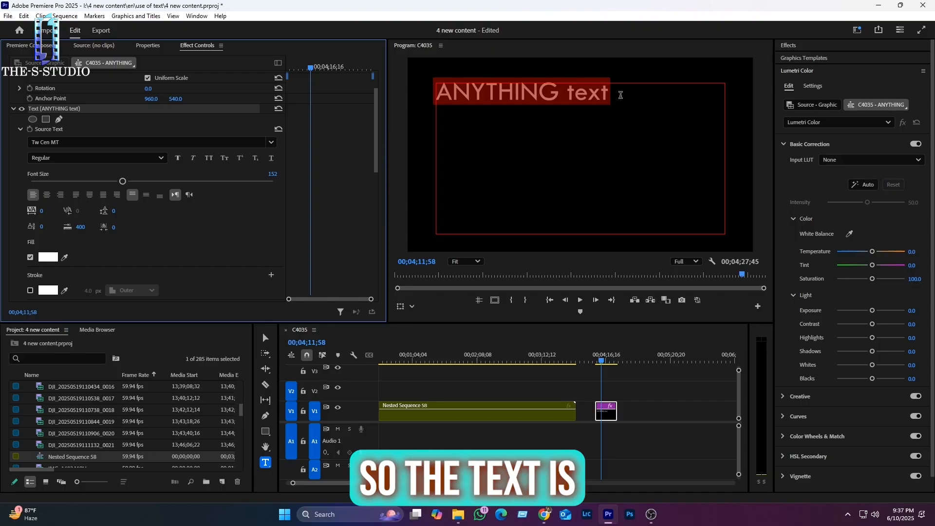
Try the right and justified alignments on the text, and set it to center aligned.
click(46, 196)
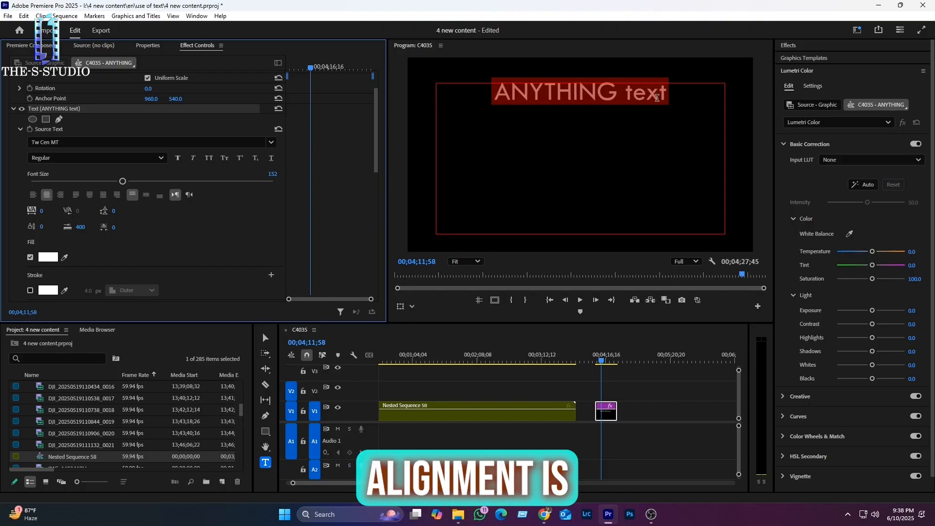
click(61, 195)
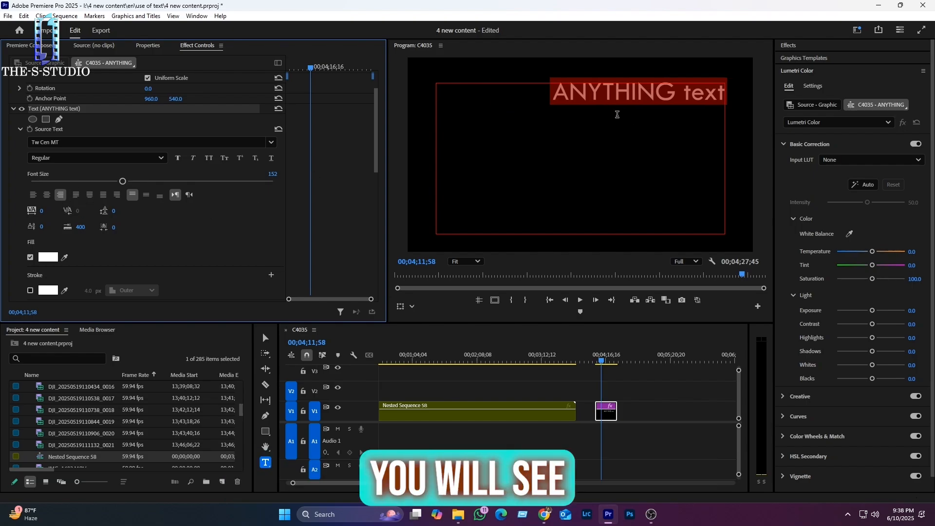
click(78, 195)
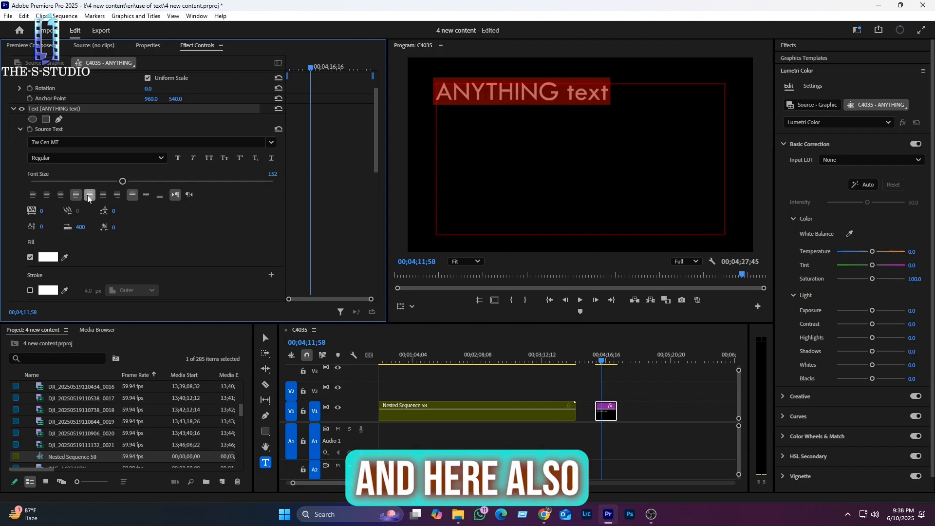
click(88, 196)
click(104, 196)
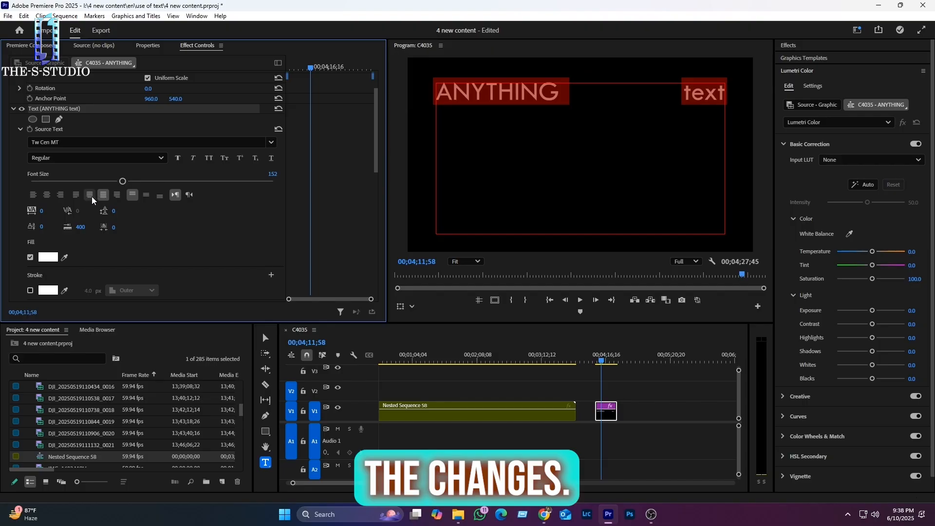
click(90, 196)
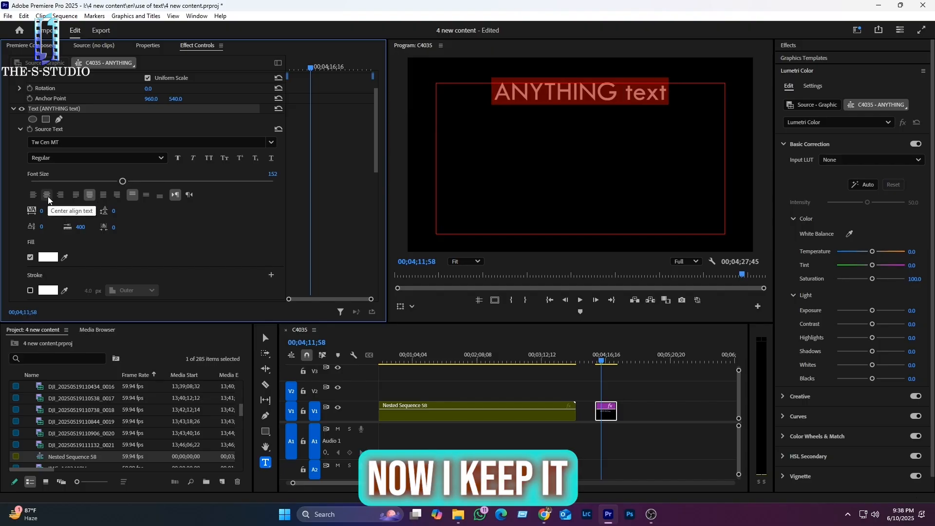
click(48, 196)
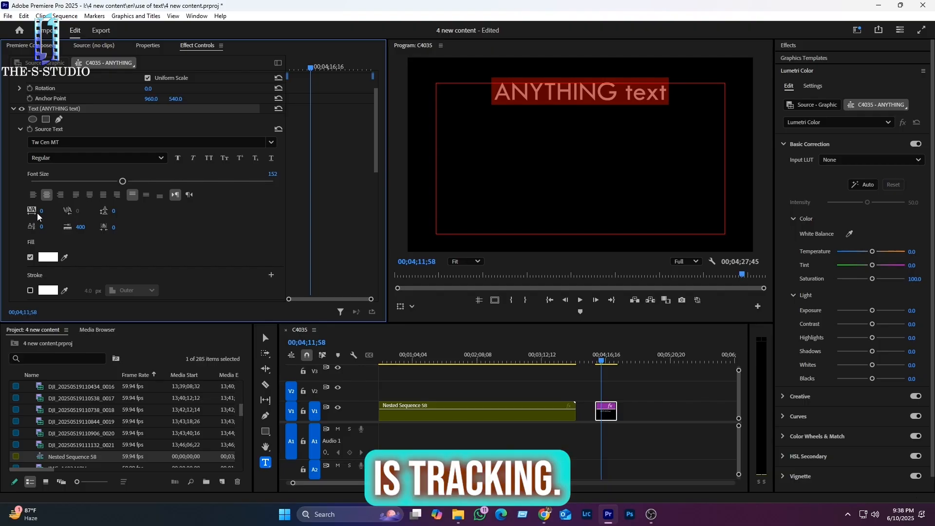
Try a tracking of 113 on the selected text, and set the tracking to 43.
drag(41, 211, 68, 210)
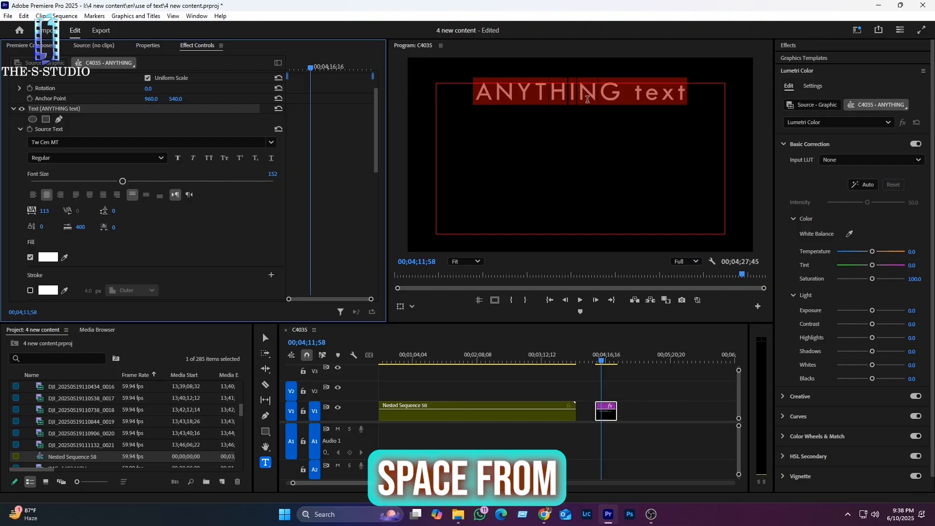
drag(43, 211, 108, 236)
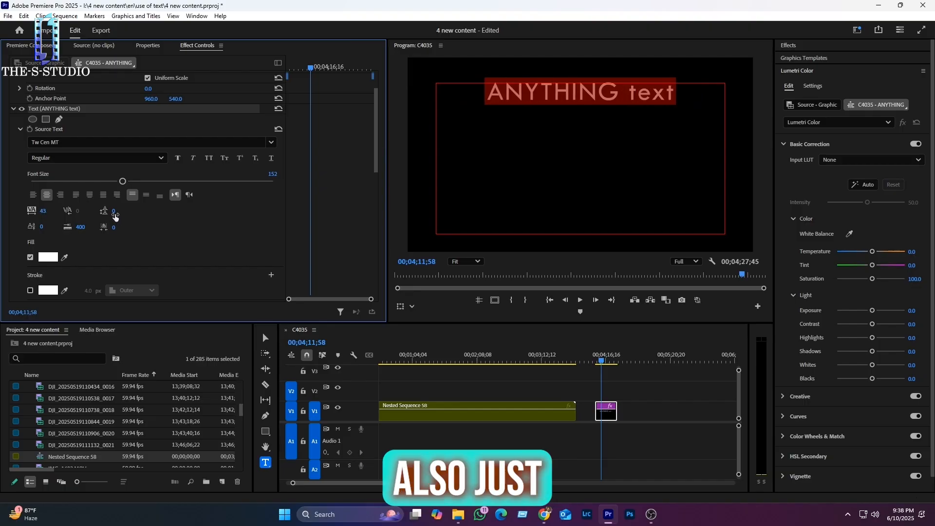
Move the word "text" onto a second line, and set the leading of both lines to 76.
click(629, 93)
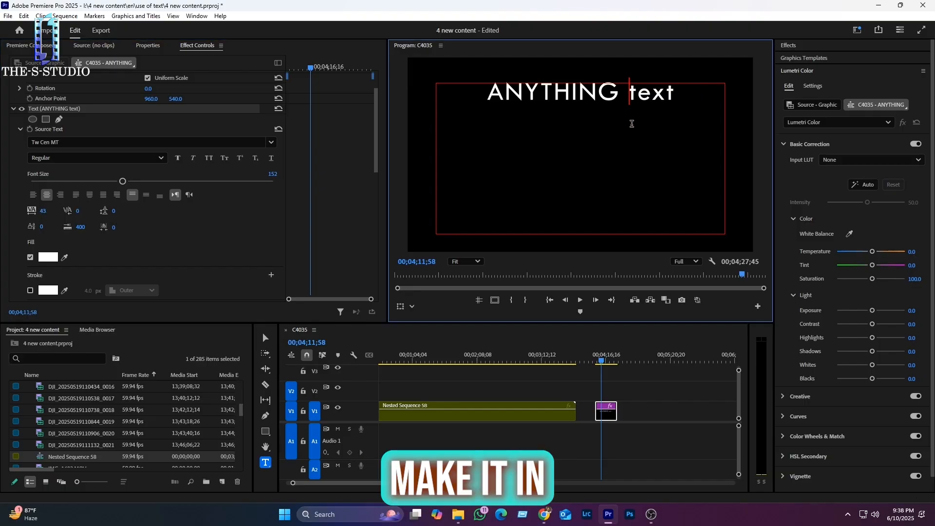
key(Return)
drag(623, 127, 502, 98)
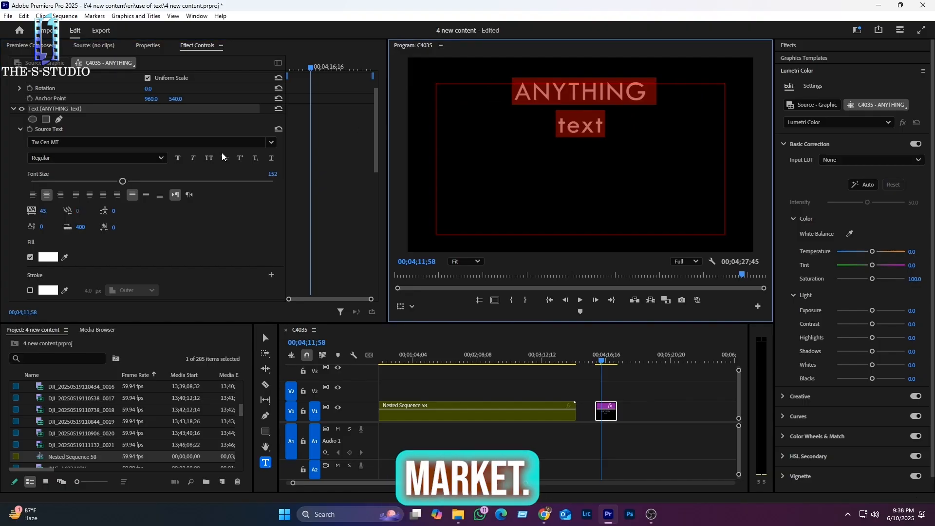
drag(114, 211, 151, 212)
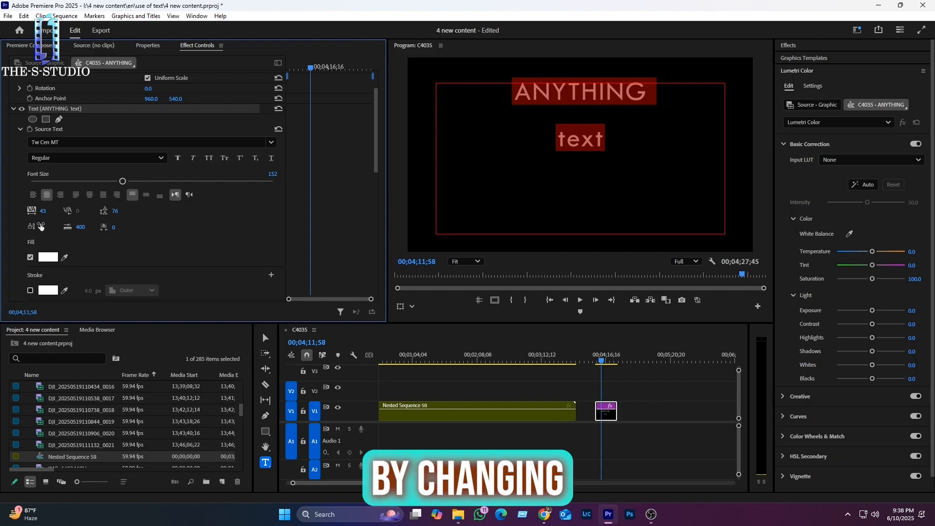
Set the baseline shift of both text lines to -136, and delete the word "text" from the second line.
drag(41, 226, 0, 226)
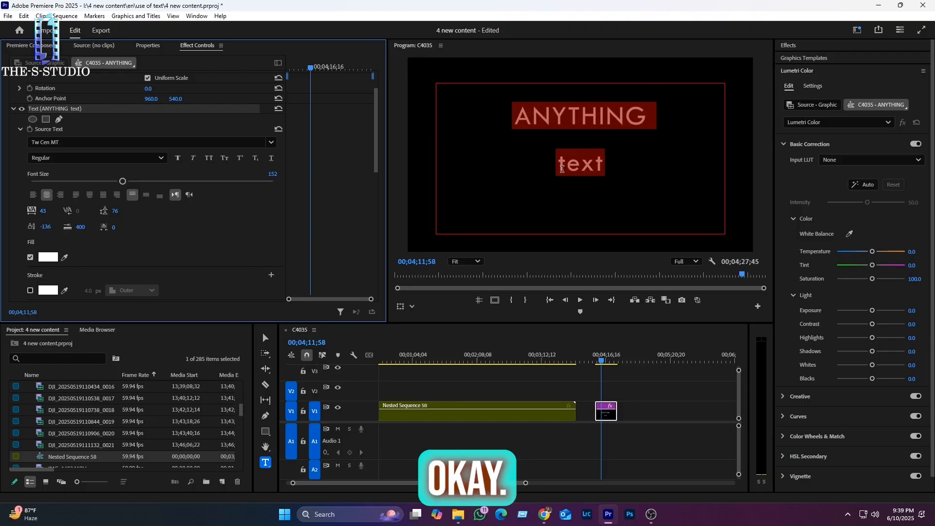
click(563, 174)
click(560, 172)
key(BackSpace)
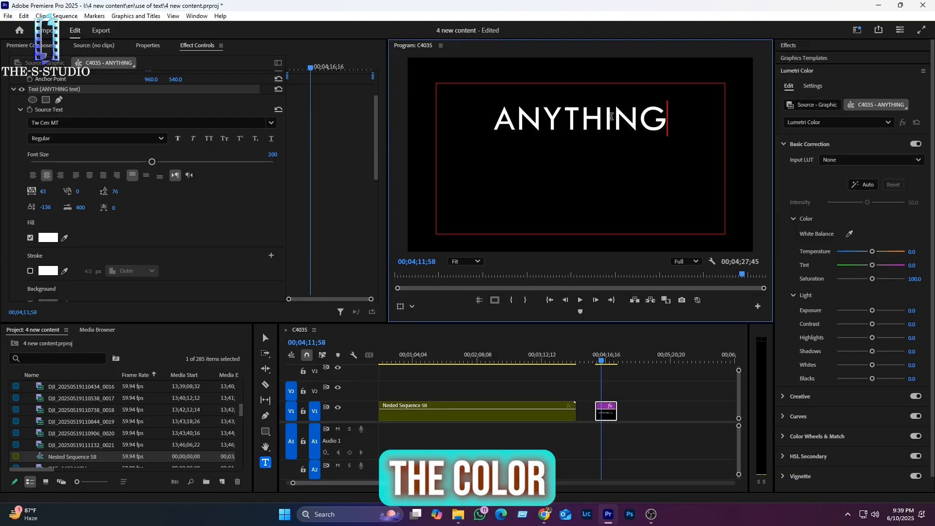
Change the fill color of the word ANYTHING to cyan.
mouse_move(668, 124)
mouse_down()
mouse_move(524, 124)
mouse_move(501, 134)
mouse_up()
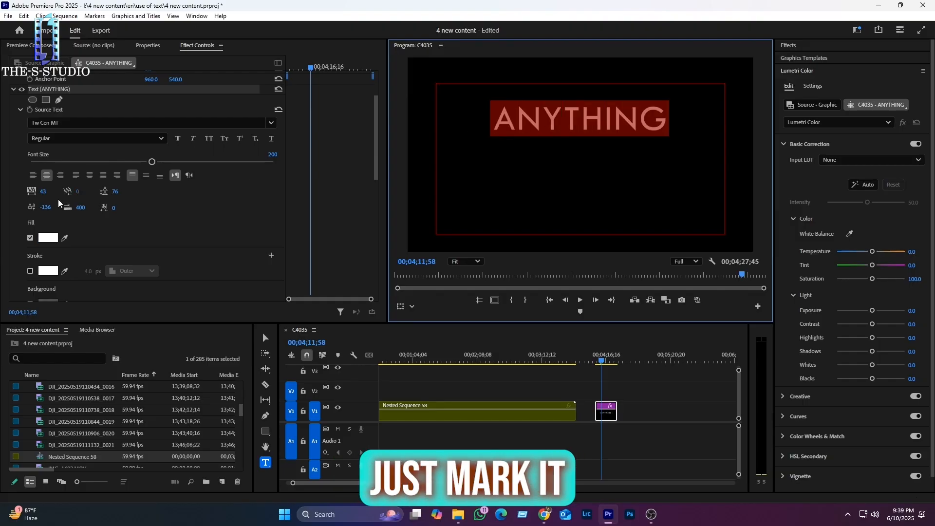
click(47, 239)
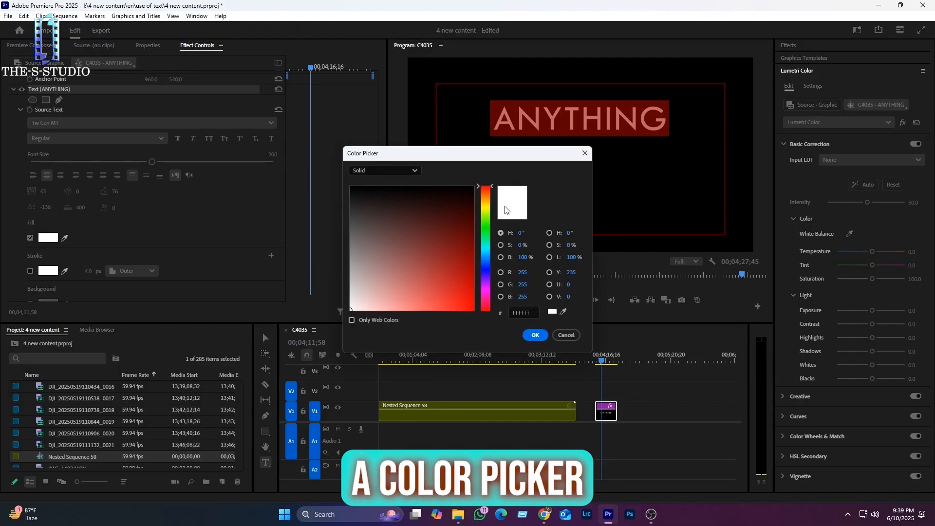
click(486, 227)
click(467, 284)
drag(486, 225, 484, 250)
click(471, 263)
click(536, 335)
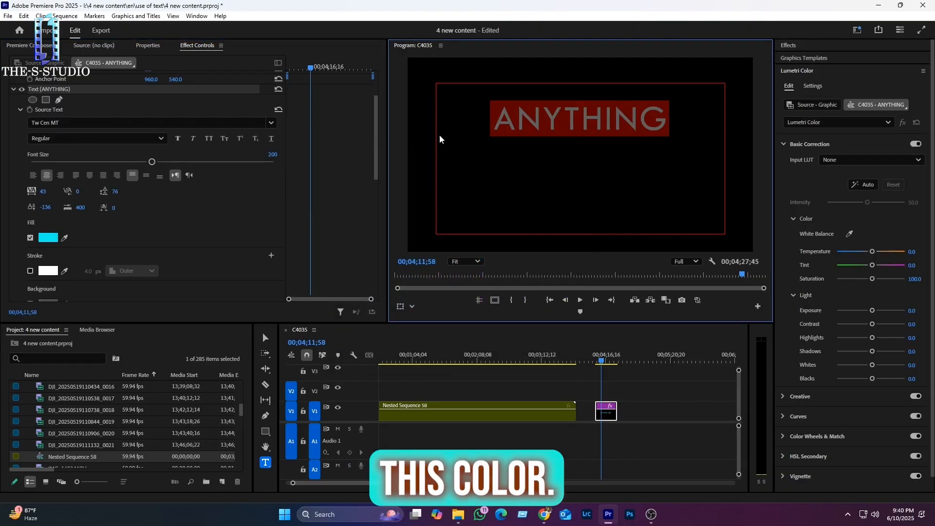
Switch the fill of the word ANYTHING off and on again.
click(30, 239)
drag(471, 116, 674, 121)
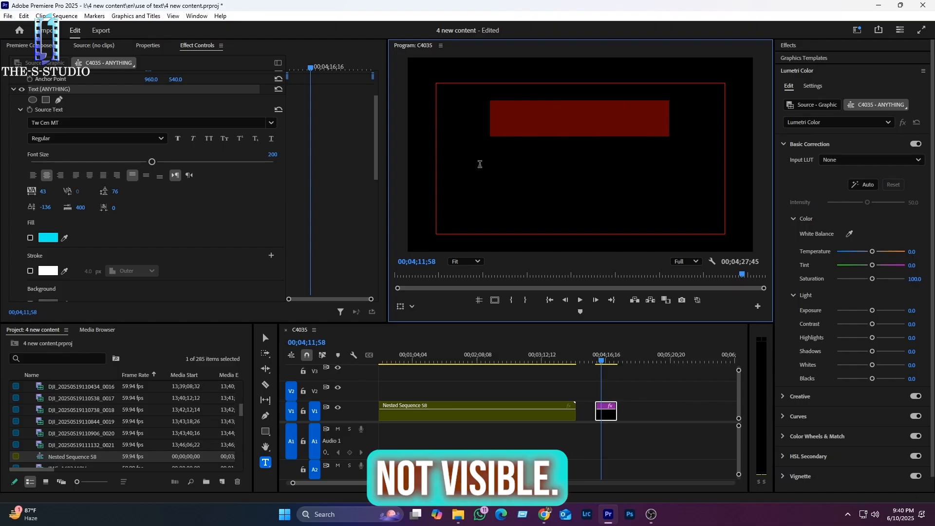
click(31, 238)
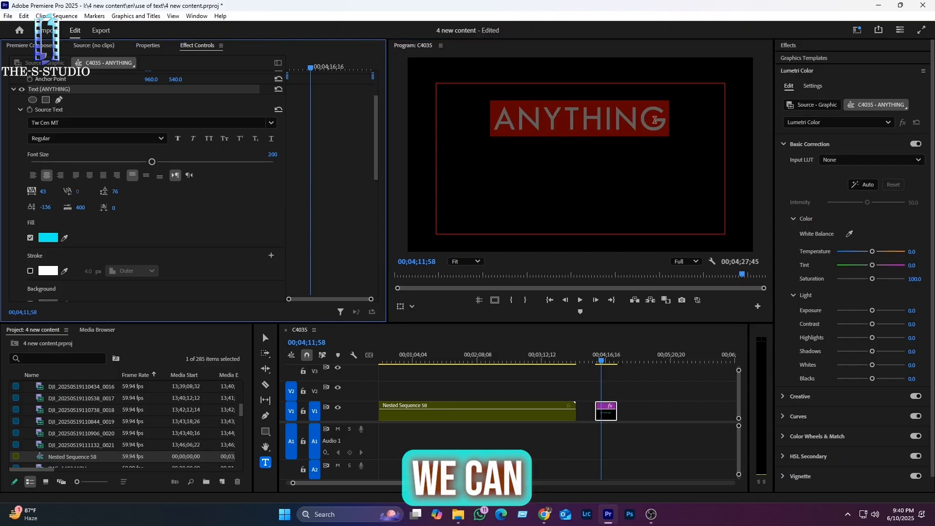
Turn on a stroke around the word ANYTHING and inspect its outline up close.
scroll(11, 256, down, 1)
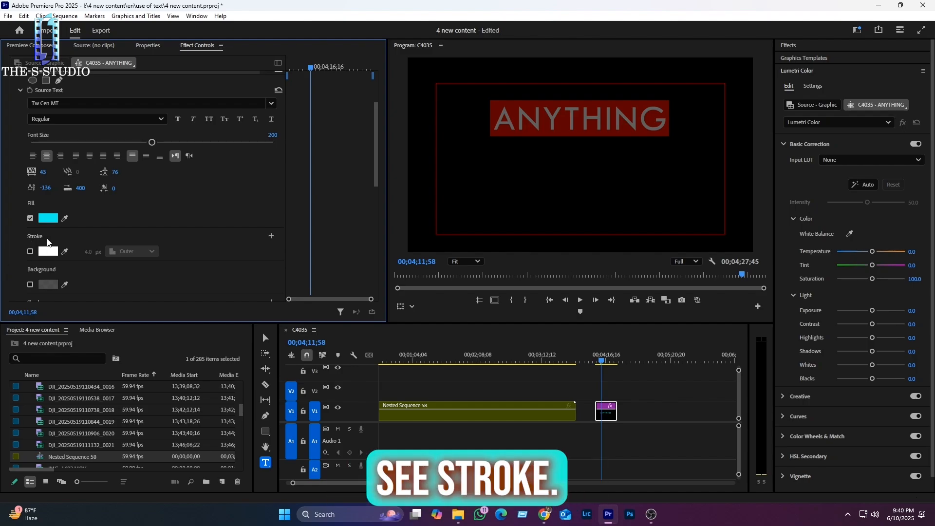
click(30, 251)
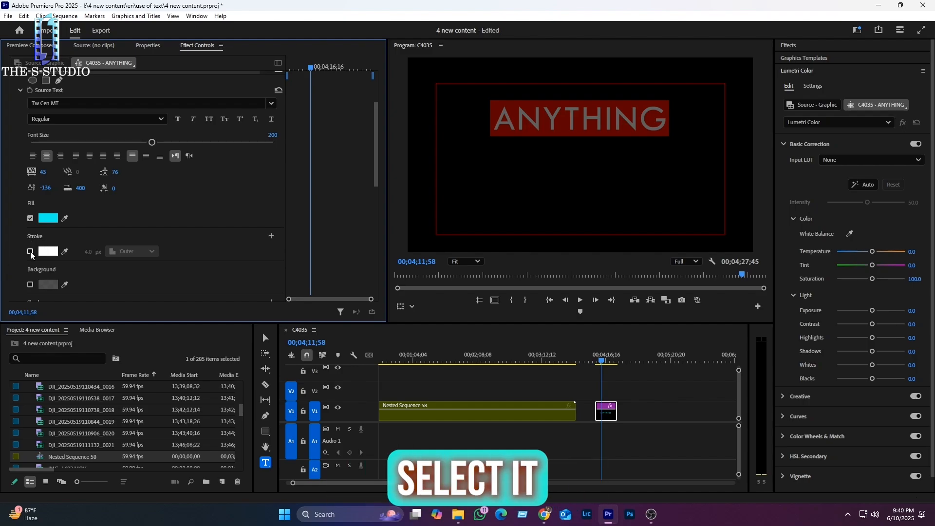
scroll(545, 121, up, 2)
click(551, 129)
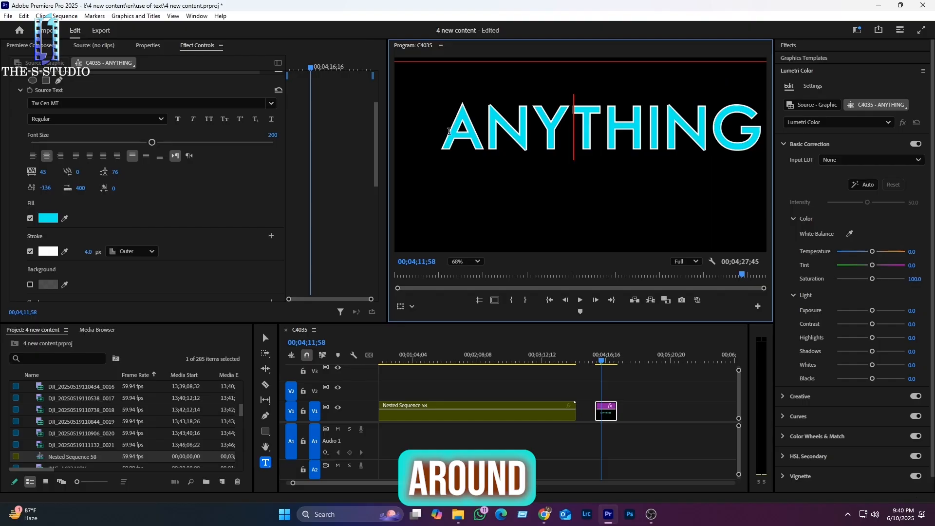
scroll(575, 144, down, 2)
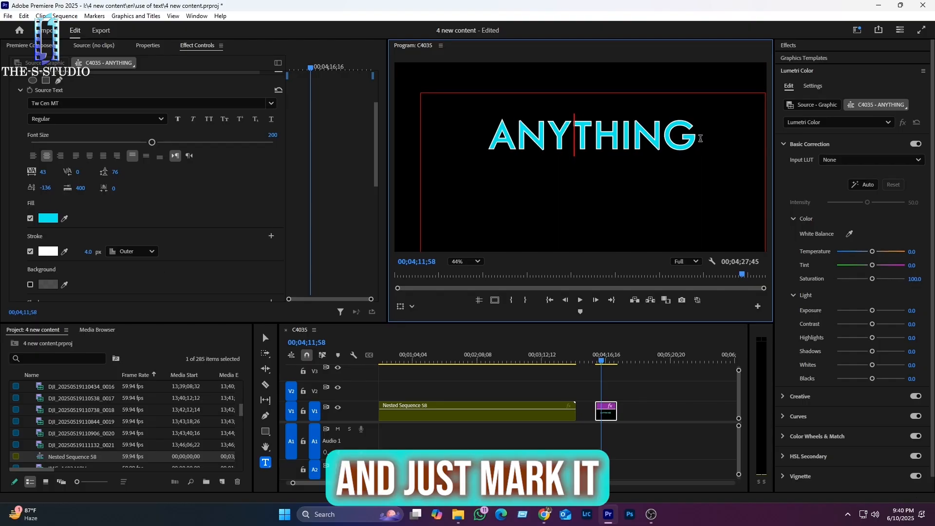
Select the word ANYTHING and change its stroke color to yellow, trying green first.
drag(701, 139, 407, 144)
click(46, 254)
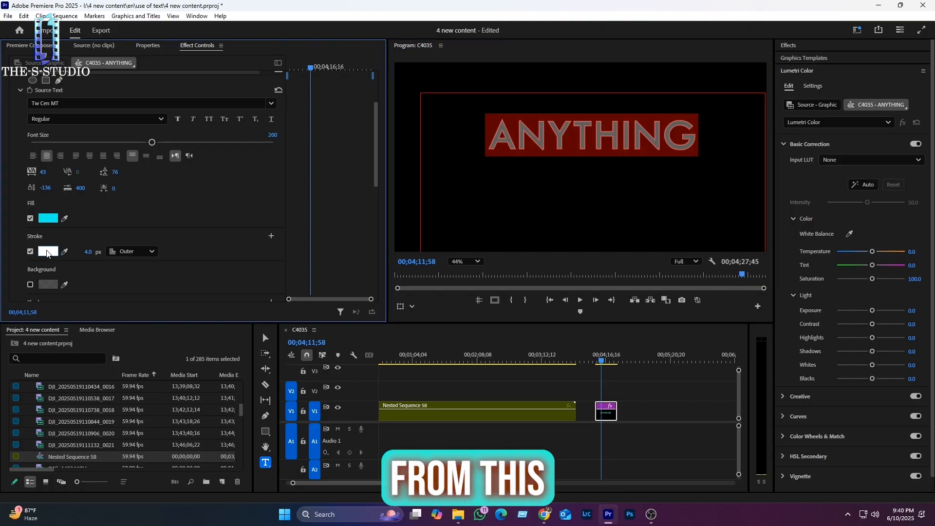
click(486, 250)
drag(486, 252, 483, 270)
click(489, 220)
click(486, 222)
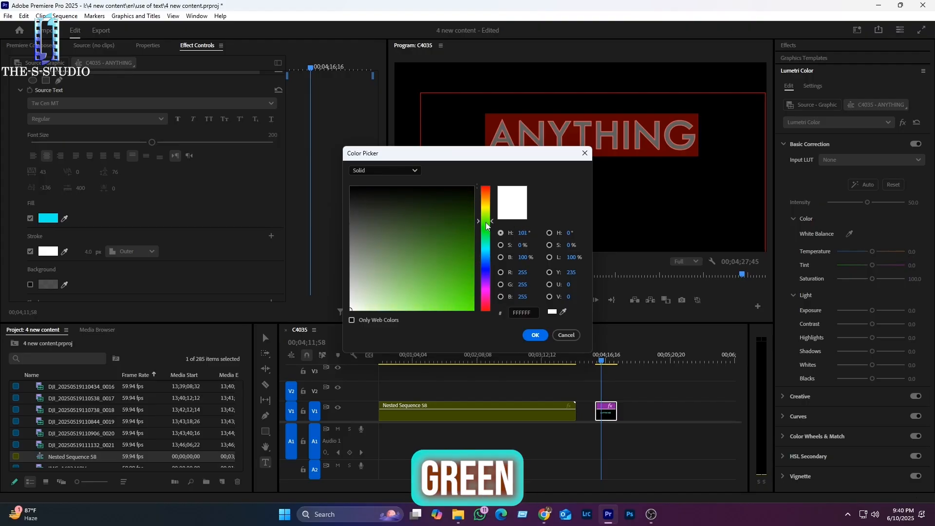
click(472, 305)
click(485, 208)
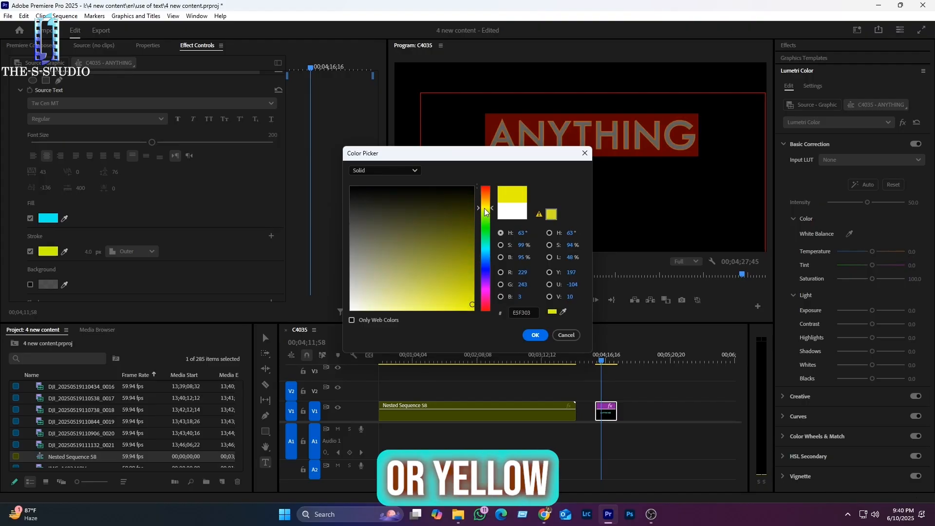
click(474, 310)
click(534, 336)
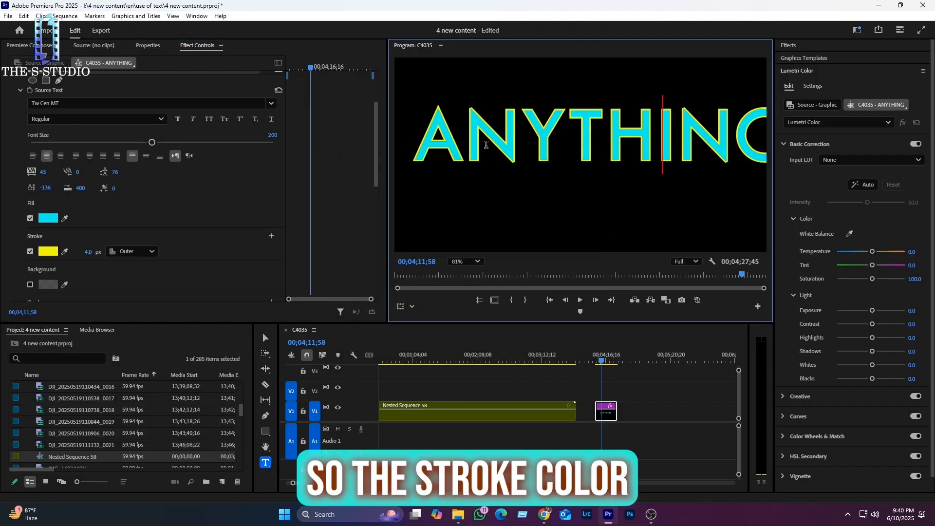
Widen the stroke around ANYTHING to 21 px, and reduce it to 7 px.
scroll(621, 145, down, 5)
drag(703, 139, 524, 142)
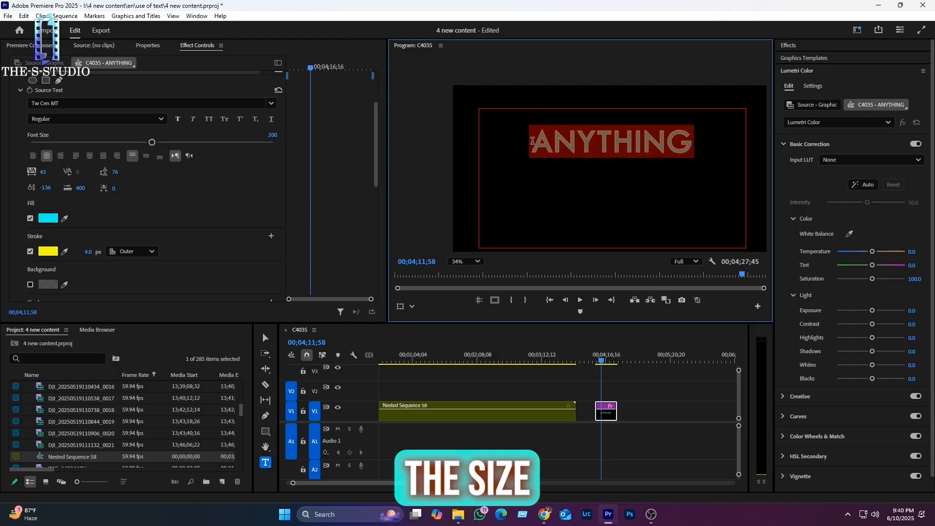
scroll(610, 143, up, 3)
scroll(610, 142, up, 1)
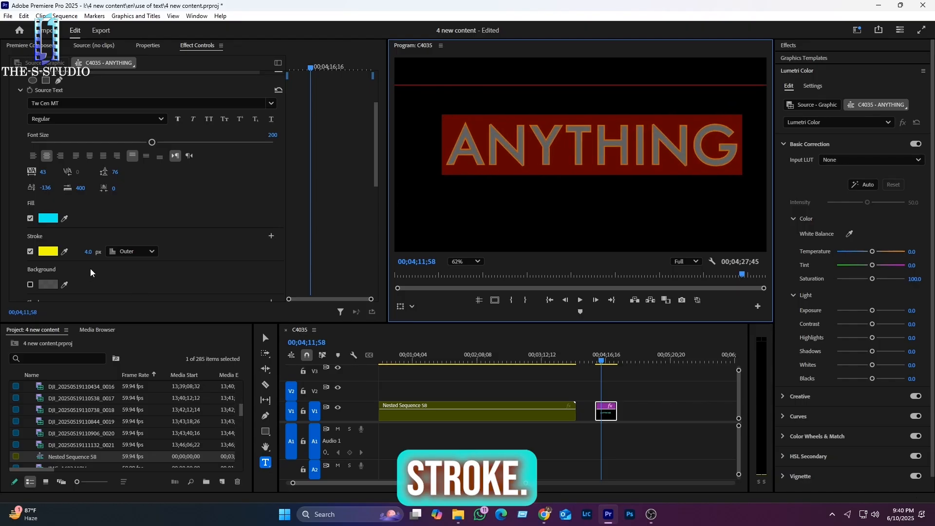
drag(87, 256, 104, 257)
click(507, 148)
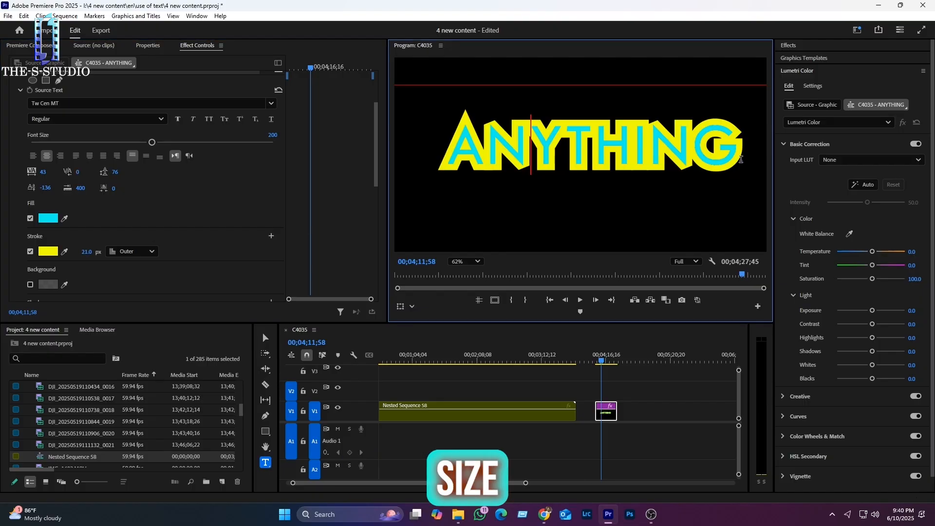
drag(741, 160, 445, 163)
drag(87, 252, 73, 252)
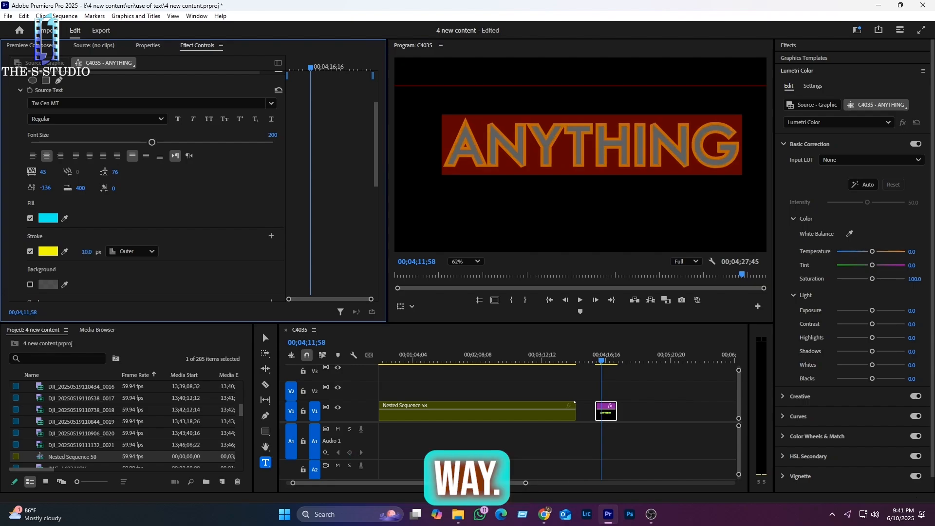
Try the Inner and Center stroke types on the word ANYTHING, and set the stroke to Outer again.
click(130, 252)
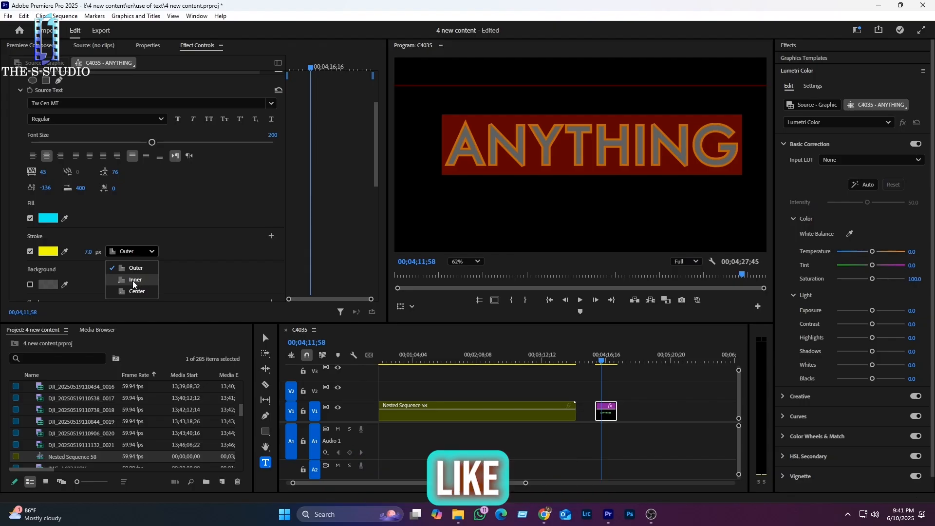
click(478, 151)
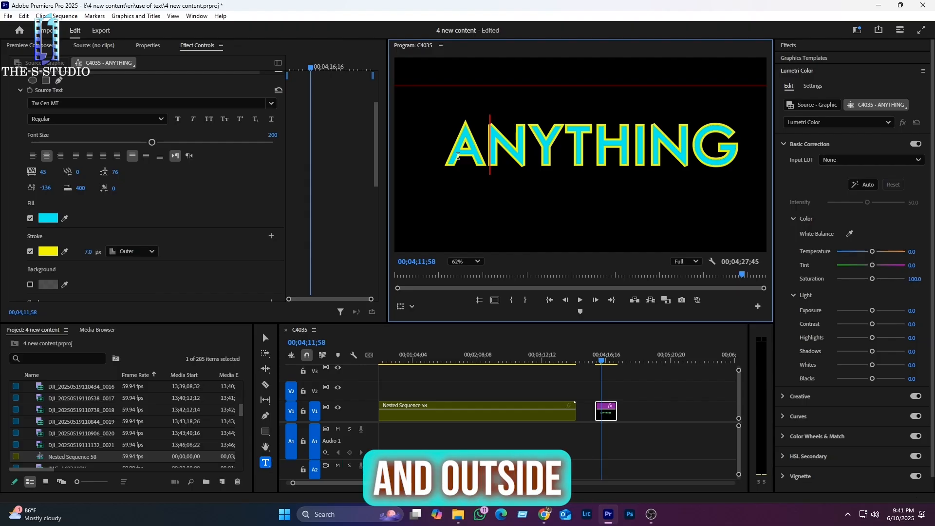
drag(440, 164, 743, 145)
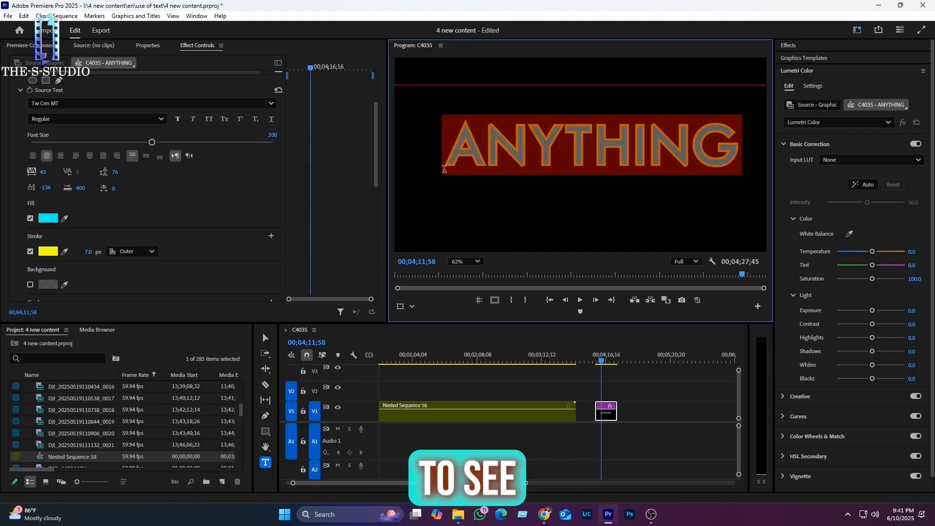
click(140, 254)
click(133, 276)
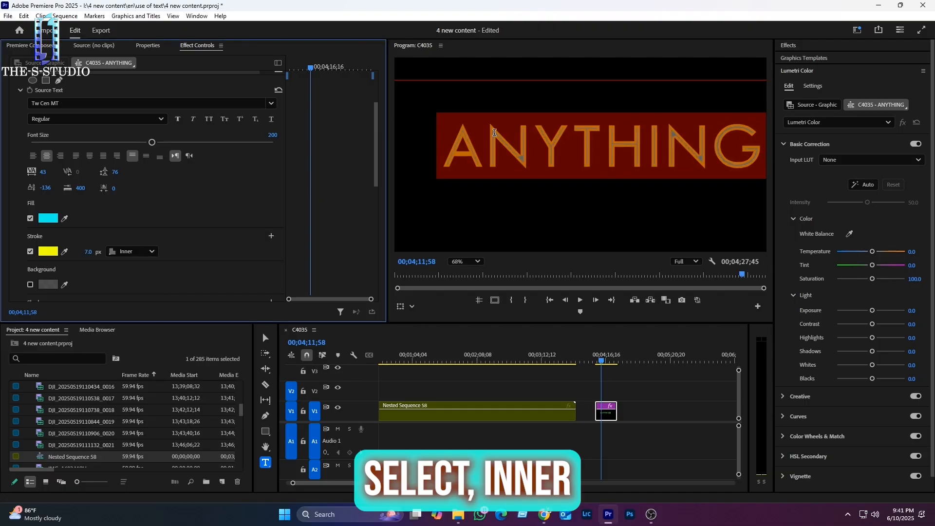
scroll(494, 132, up, 2)
click(151, 252)
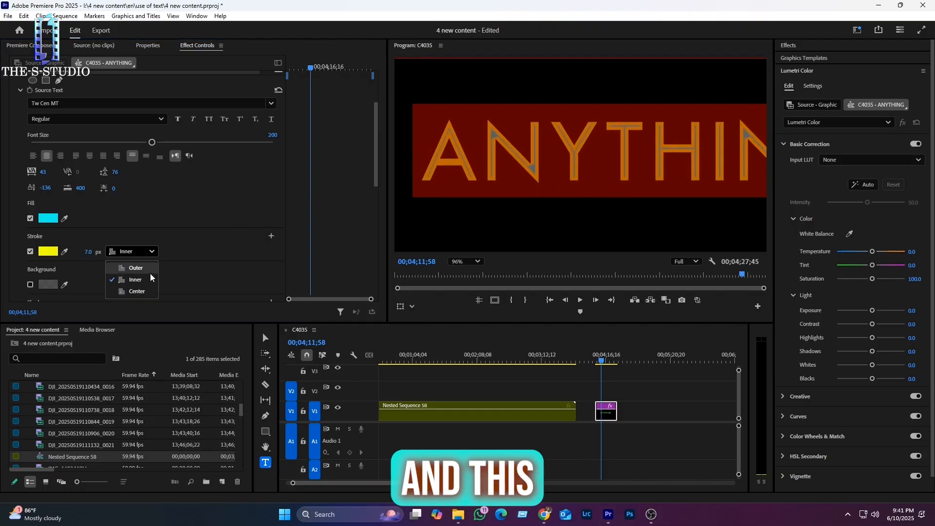
click(140, 289)
click(142, 252)
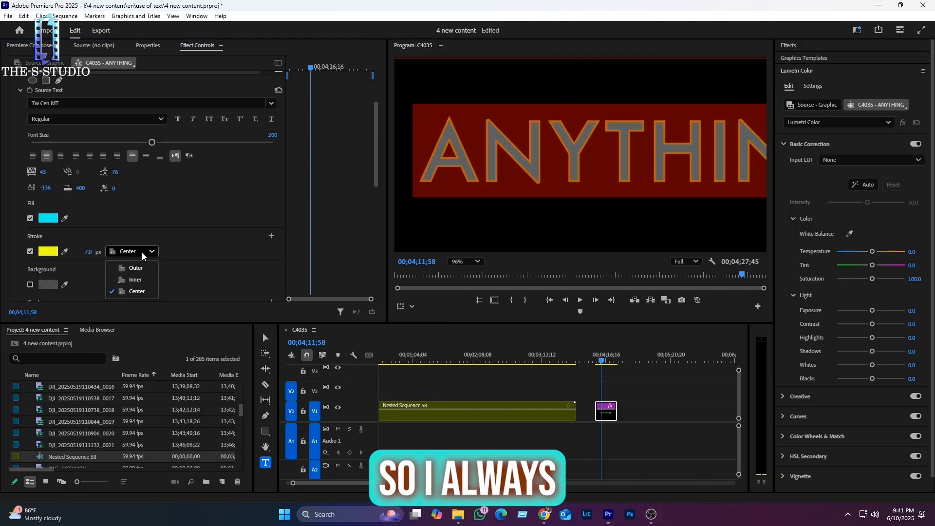
click(144, 268)
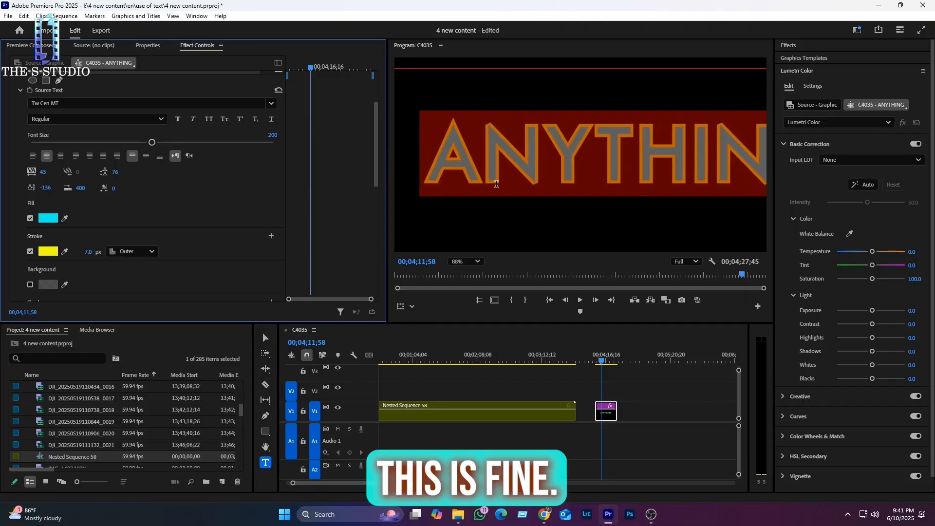
Turn on a background behind the word ANYTHING and color it magenta F216D6, trying green first.
scroll(591, 185, down, 2)
scroll(165, 223, down, 1)
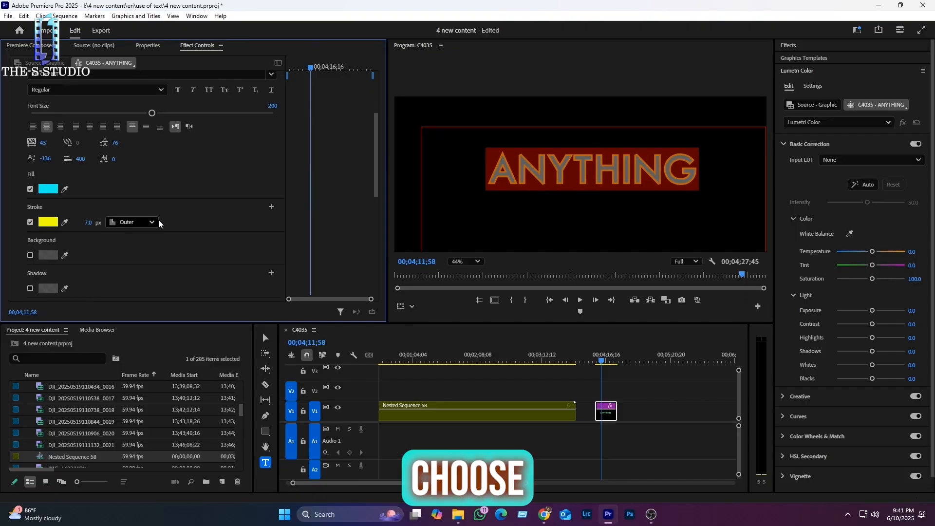
scroll(488, 143, down, 1)
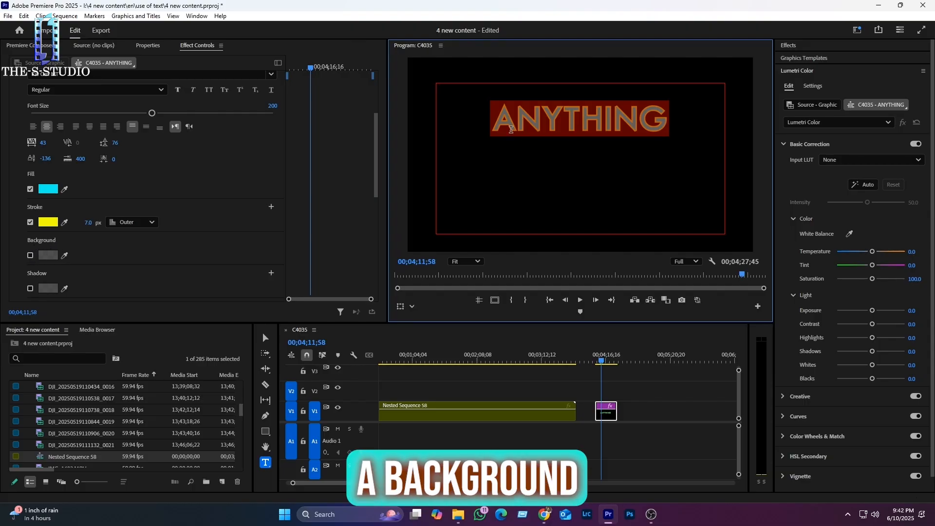
click(30, 255)
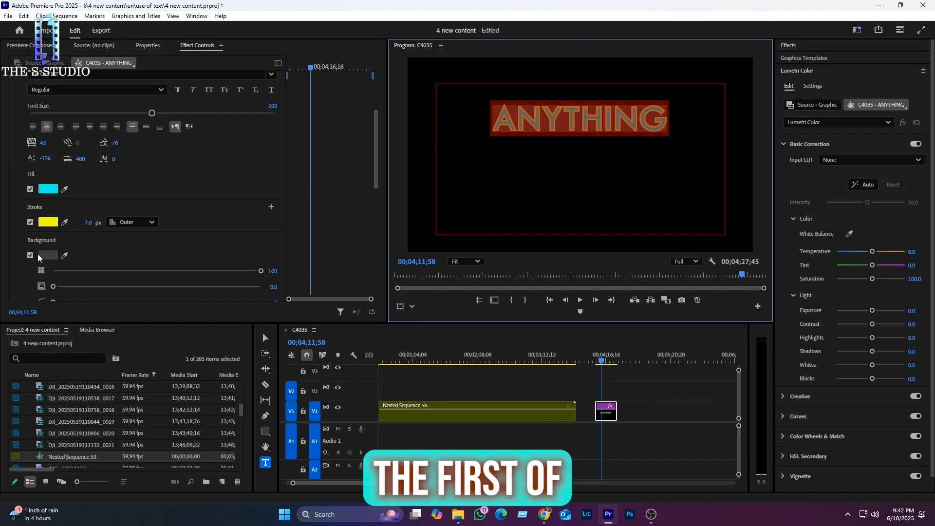
click(47, 256)
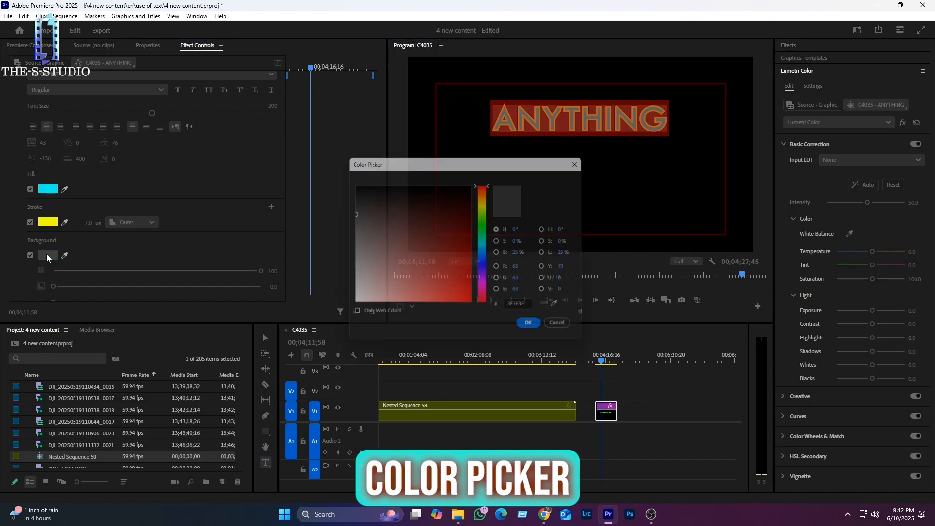
drag(483, 242, 483, 228)
click(452, 292)
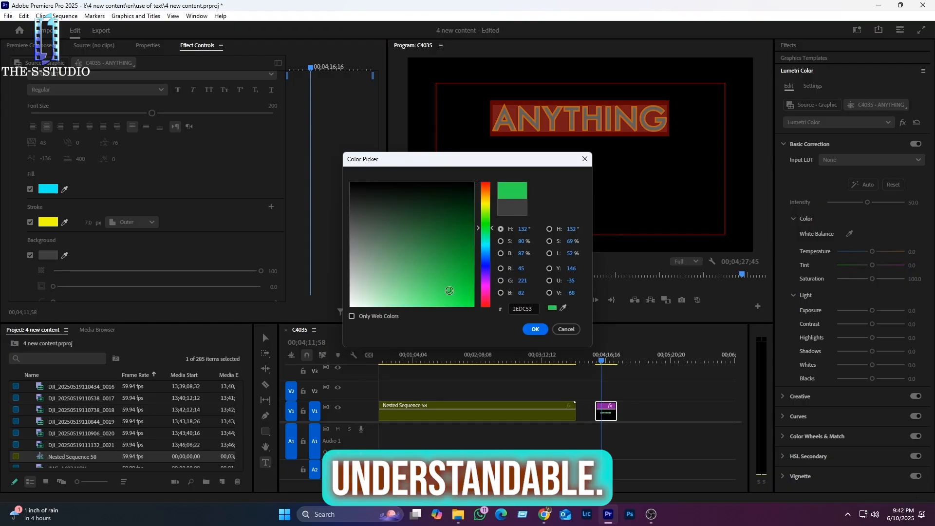
click(486, 294)
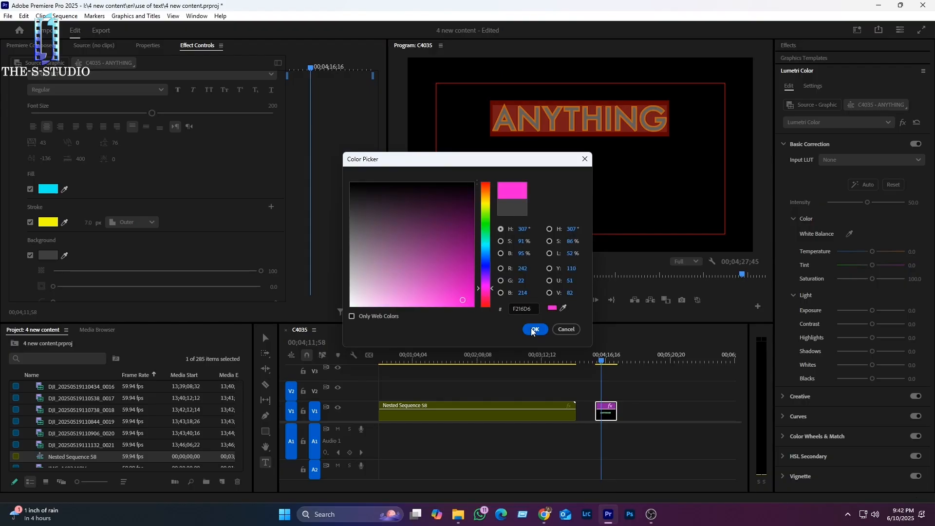
click(535, 329)
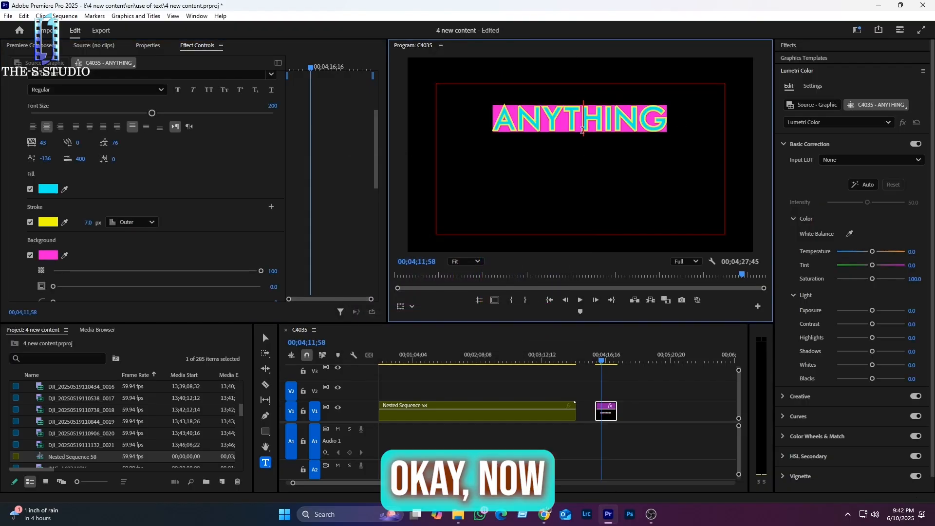
Lower the opacity of the background behind ANYTHING to 14.
drag(673, 120, 471, 128)
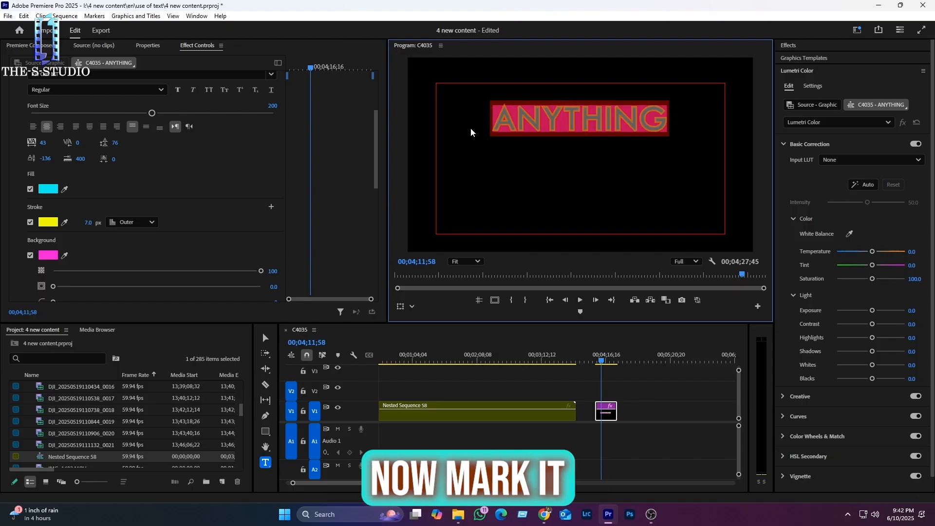
drag(261, 271, 81, 270)
click(660, 120)
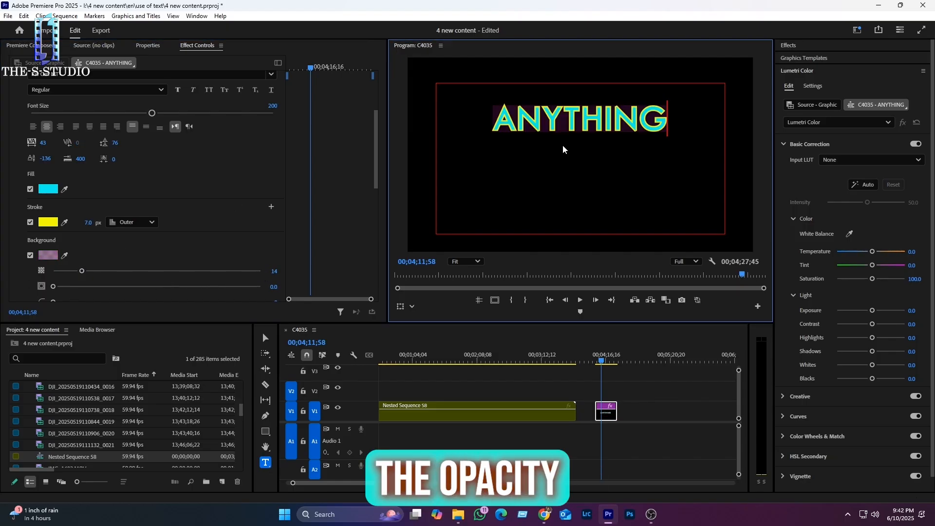
Raise the opacity of the background behind ANYTHING to 100, trying 43 and 73 on the way.
drag(659, 121, 471, 129)
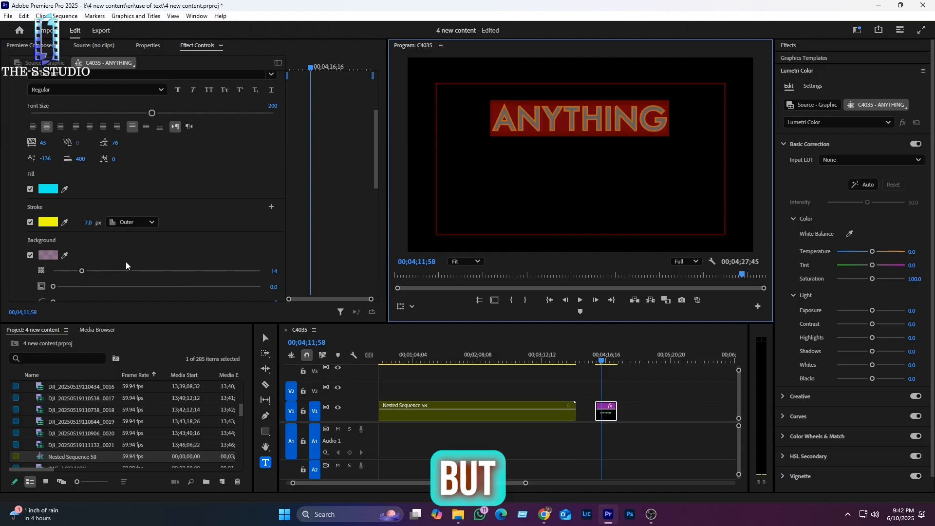
click(143, 271)
click(582, 143)
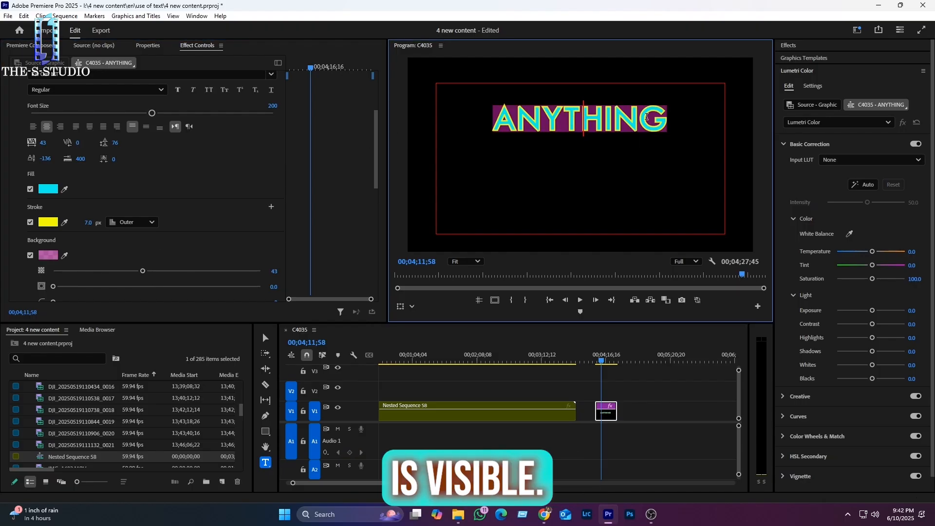
drag(663, 116, 492, 123)
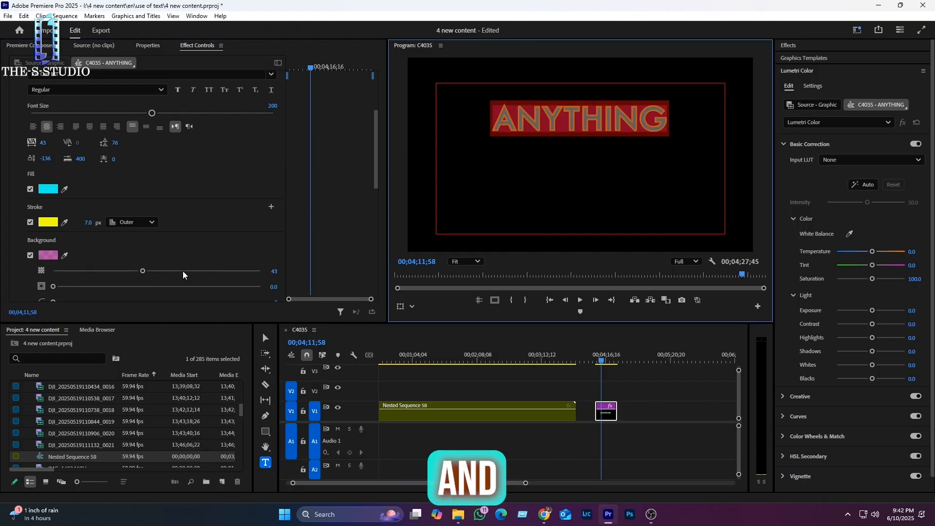
drag(183, 271, 204, 273)
click(558, 151)
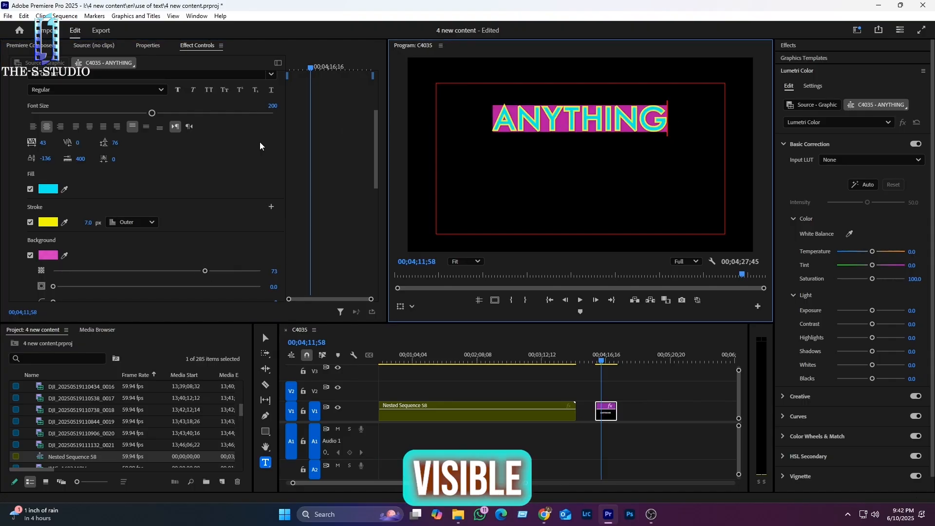
double_click(672, 122)
drag(205, 271, 299, 267)
click(611, 121)
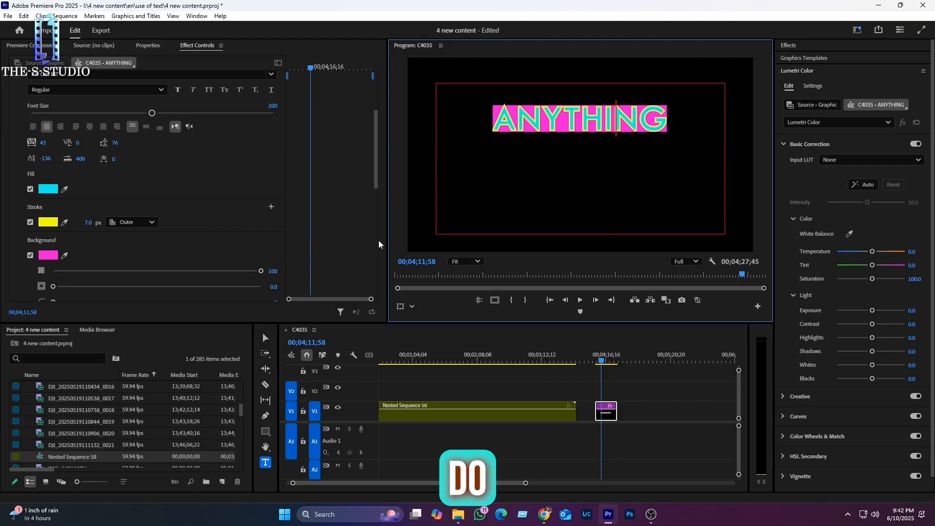
Enlarge the background box around ANYTHING to a size of 60.4, trying 33.3 first.
drag(684, 124, 478, 118)
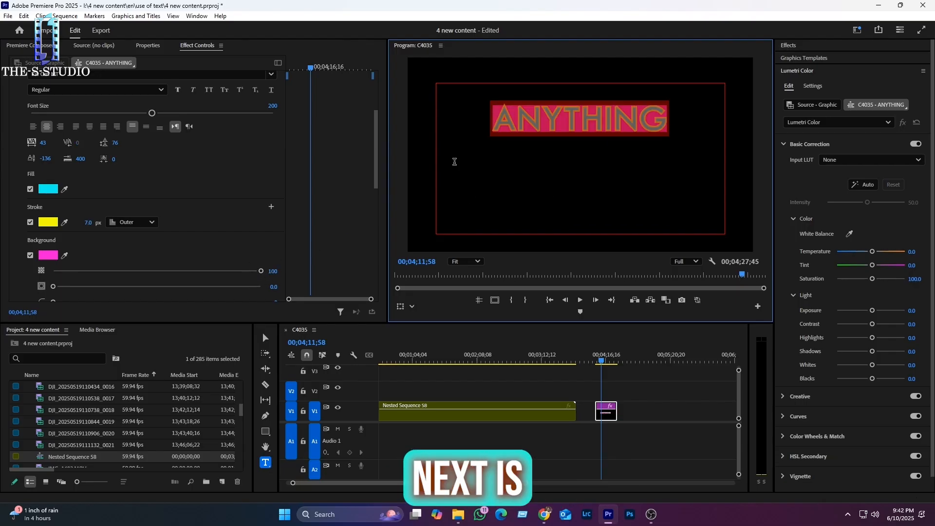
scroll(41, 283, down, 1)
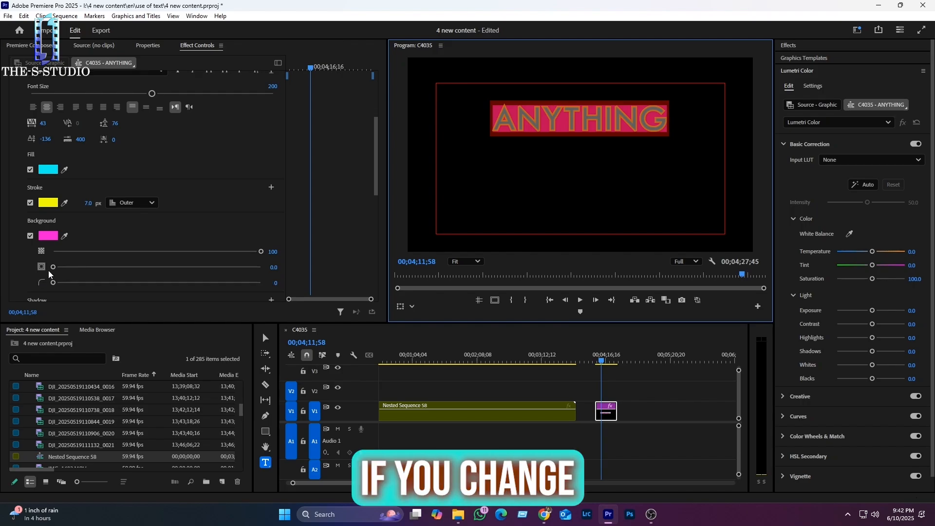
drag(54, 266, 120, 267)
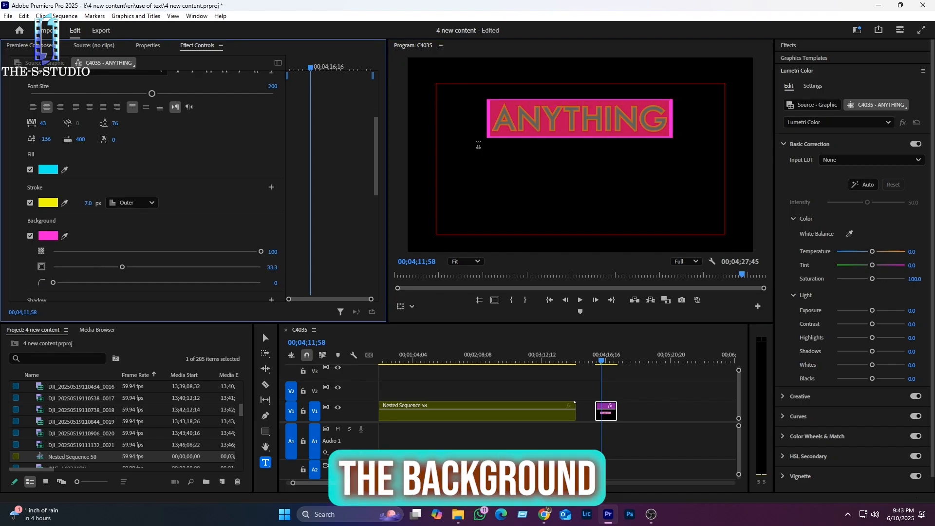
click(462, 136)
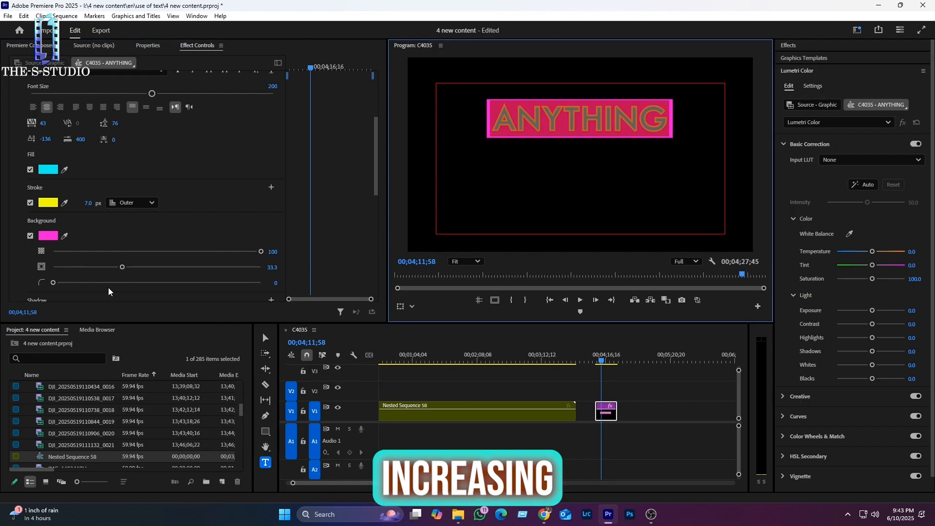
drag(108, 267, 179, 267)
click(547, 146)
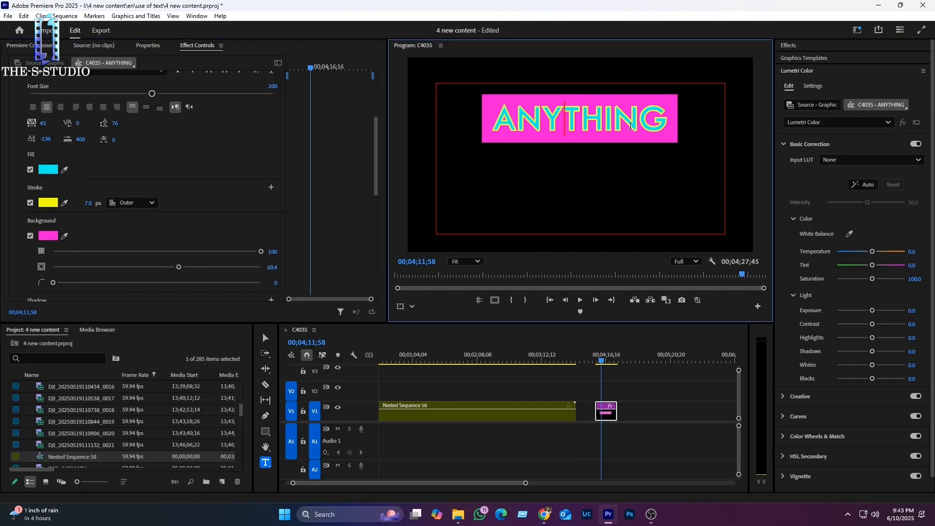
Round the corners of the background behind ANYTHING to 50, trying 69 and 0 first.
drag(665, 126, 430, 136)
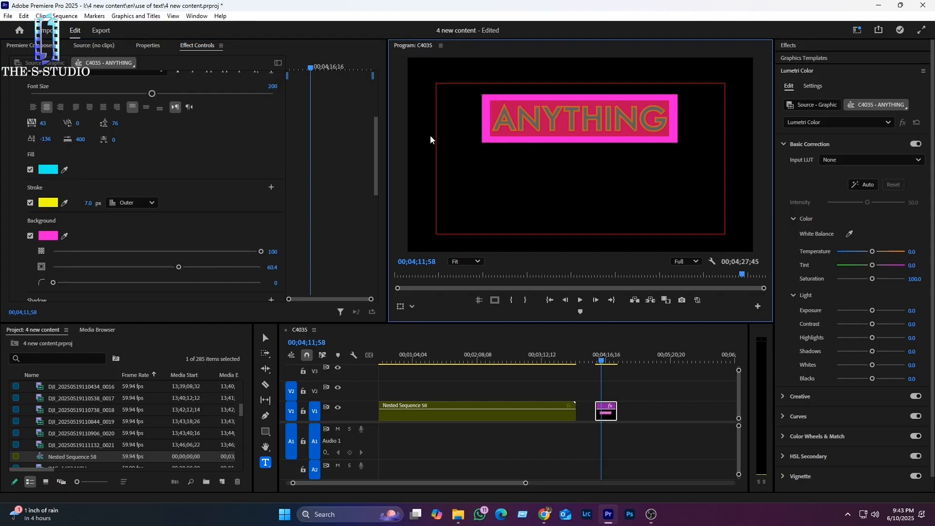
scroll(15, 279, down, 1)
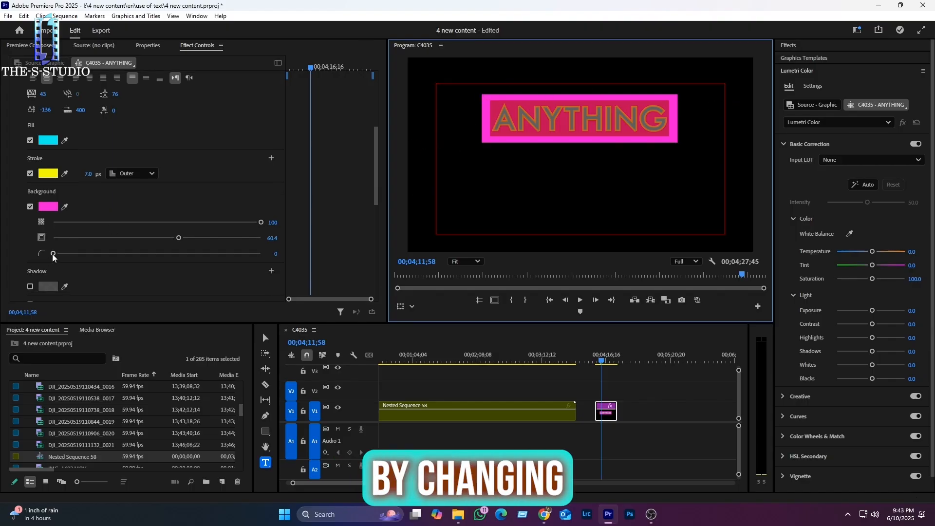
drag(52, 254, 197, 254)
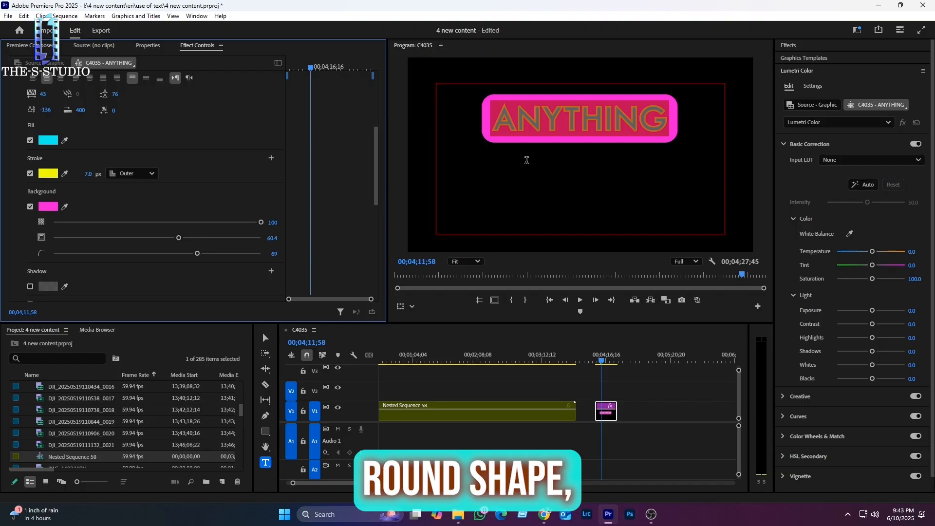
drag(164, 253, 79, 260)
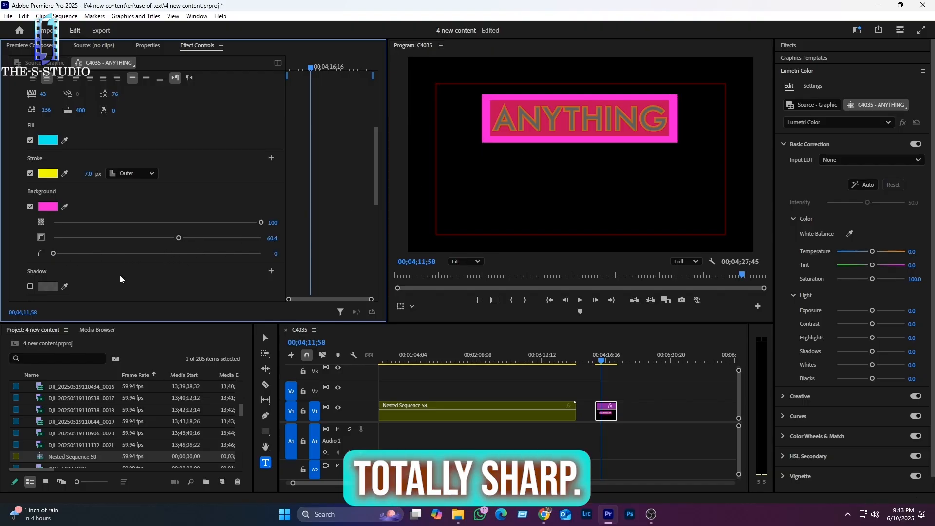
click(274, 253)
text(55)
key(Return)
key(Return)
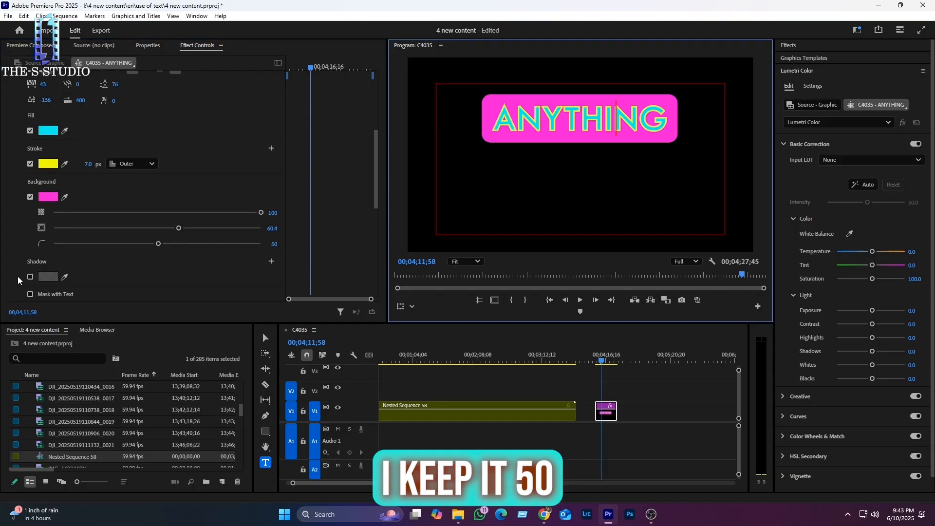
Turn on a shadow for the word ANYTHING and inspect it up close in the preview.
scroll(37, 244, down, 1)
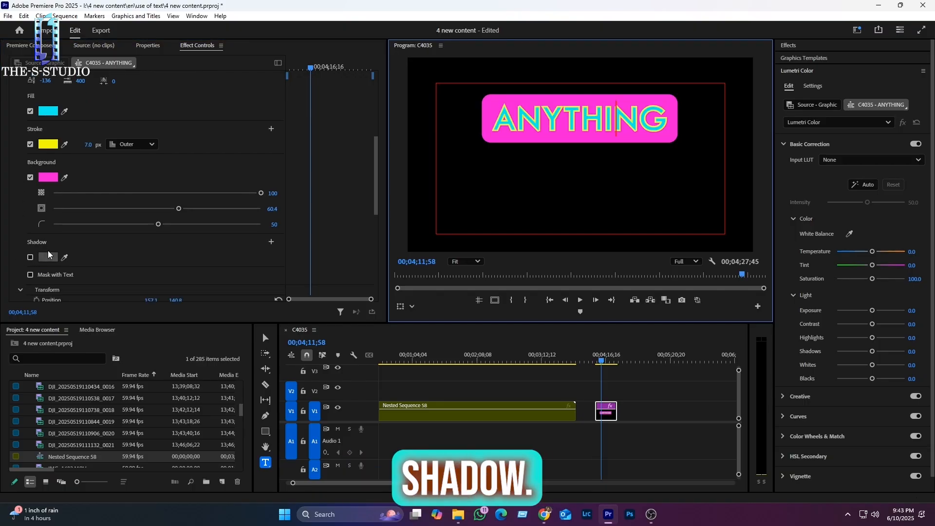
drag(659, 129, 496, 126)
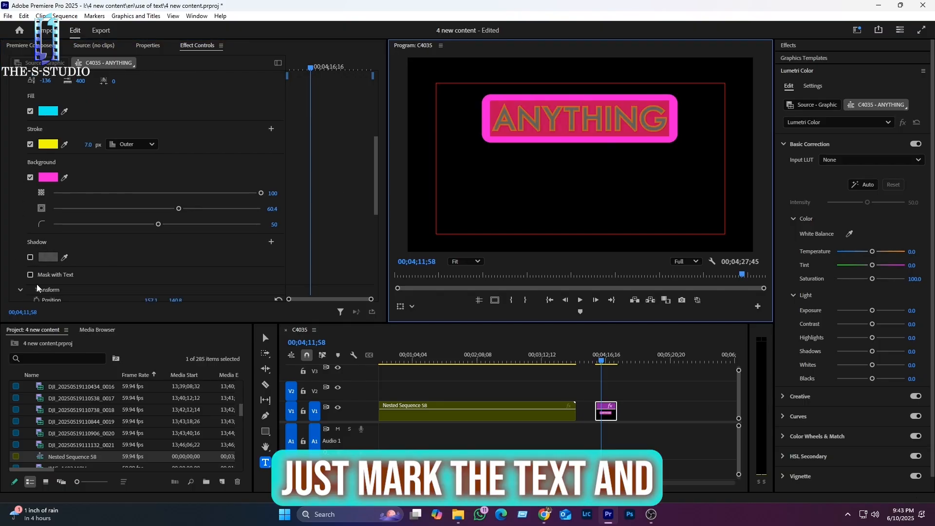
click(31, 258)
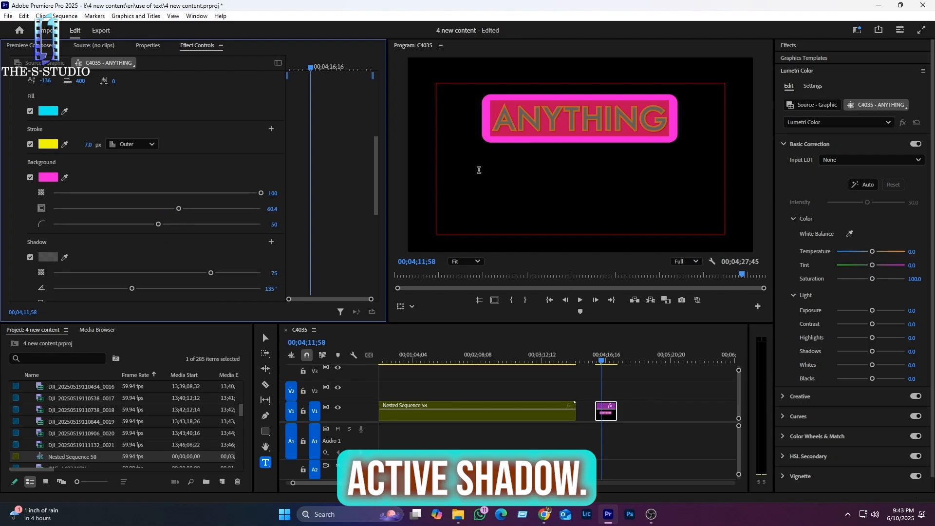
click(530, 131)
scroll(535, 122, up, 2)
scroll(545, 120, up, 3)
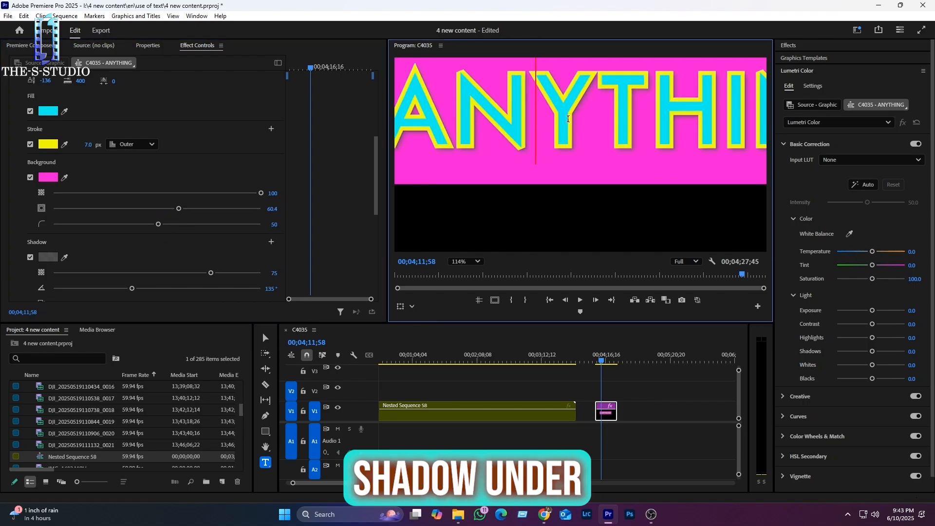
scroll(575, 121, down, 3)
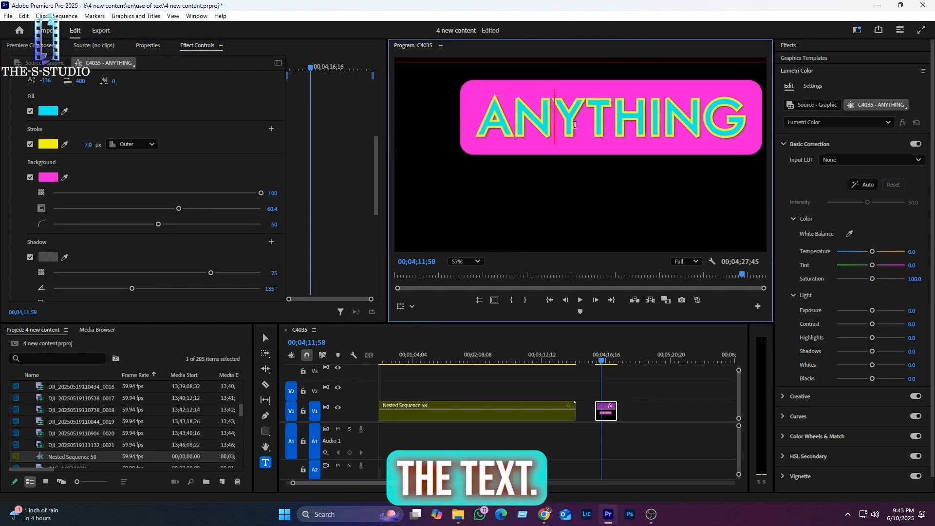
Set the opacity of the ANYTHING shadow to 100, comparing it with an opacity of 1.
double_click(571, 126)
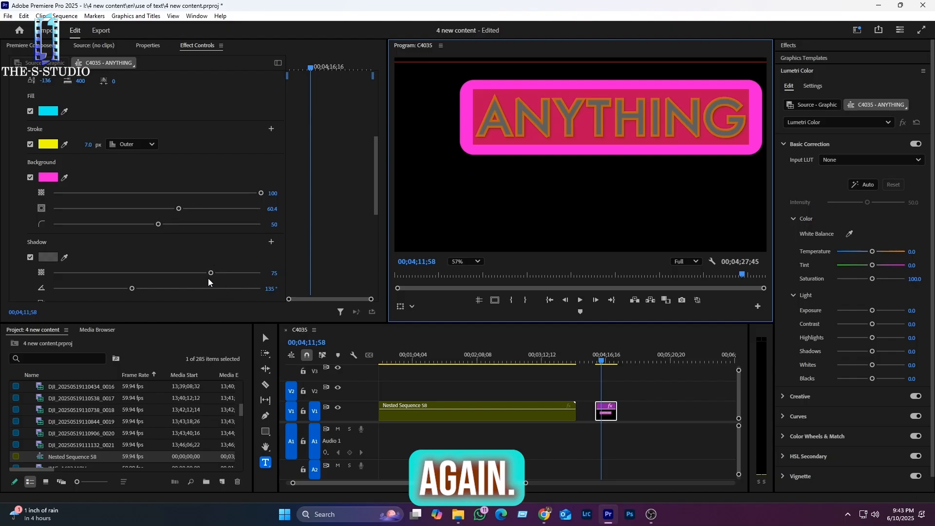
drag(211, 272, 241, 272)
scroll(448, 183, up, 3)
click(493, 179)
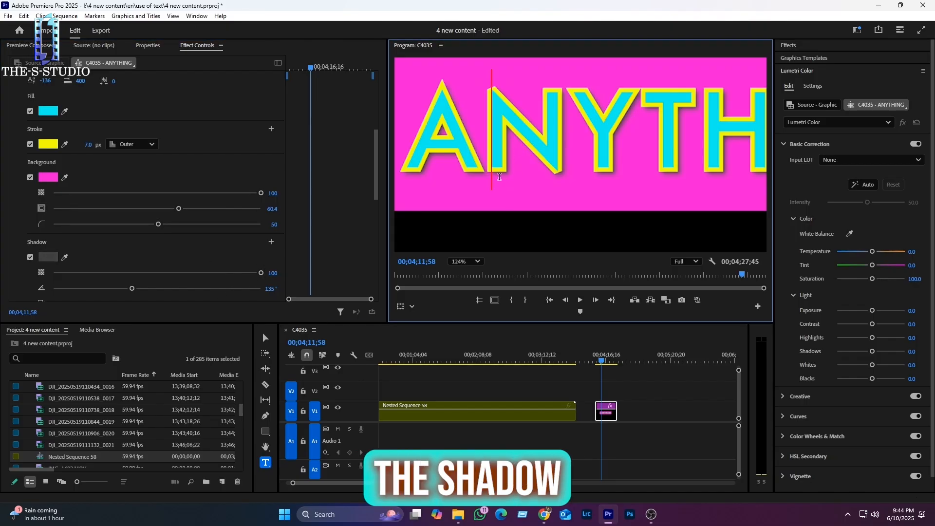
key(ctrl+a)
drag(261, 272, 53, 274)
click(574, 161)
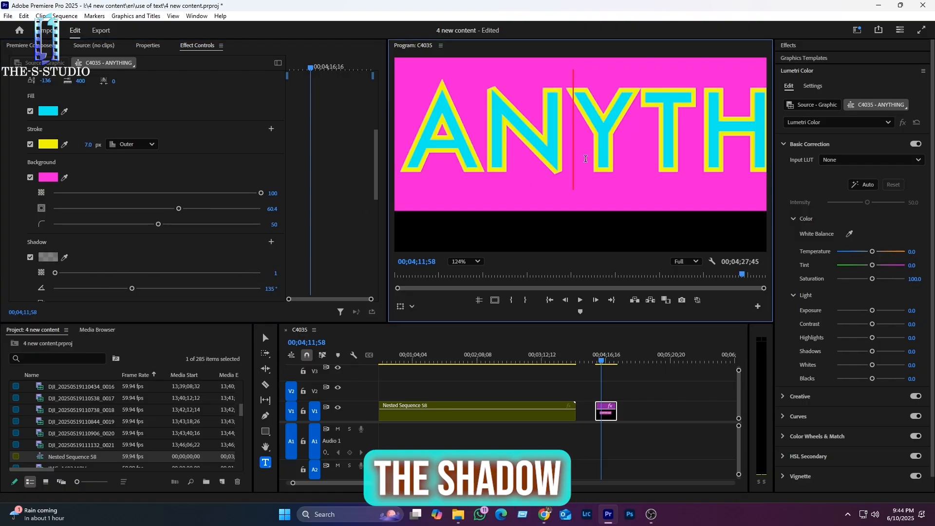
drag(718, 138, 396, 147)
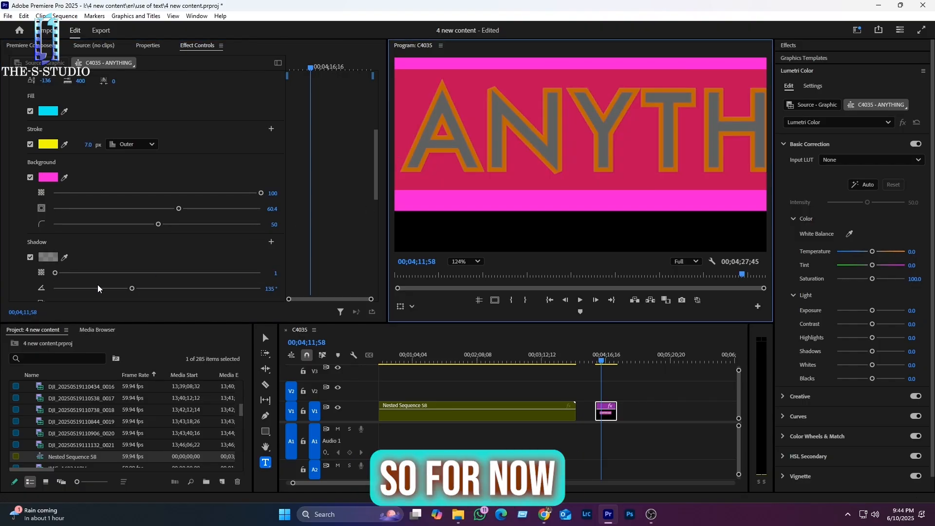
drag(68, 275, 304, 284)
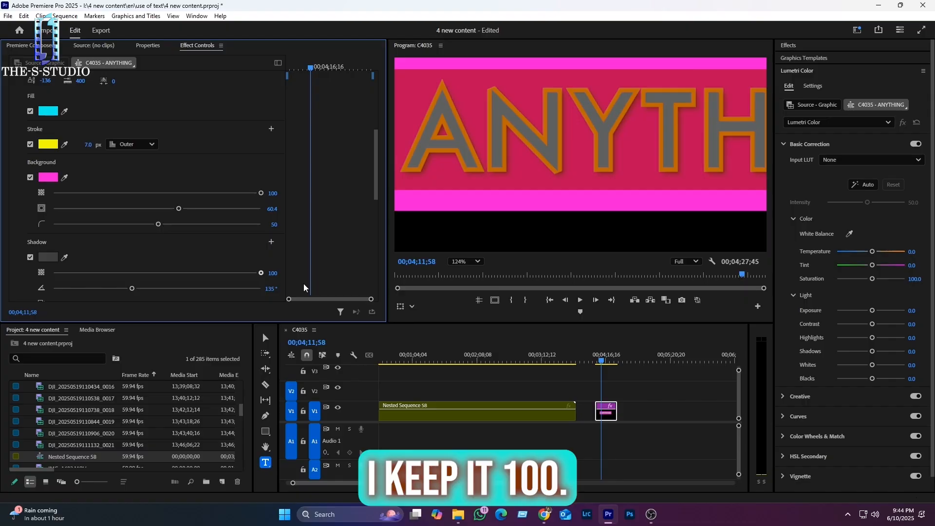
click(623, 138)
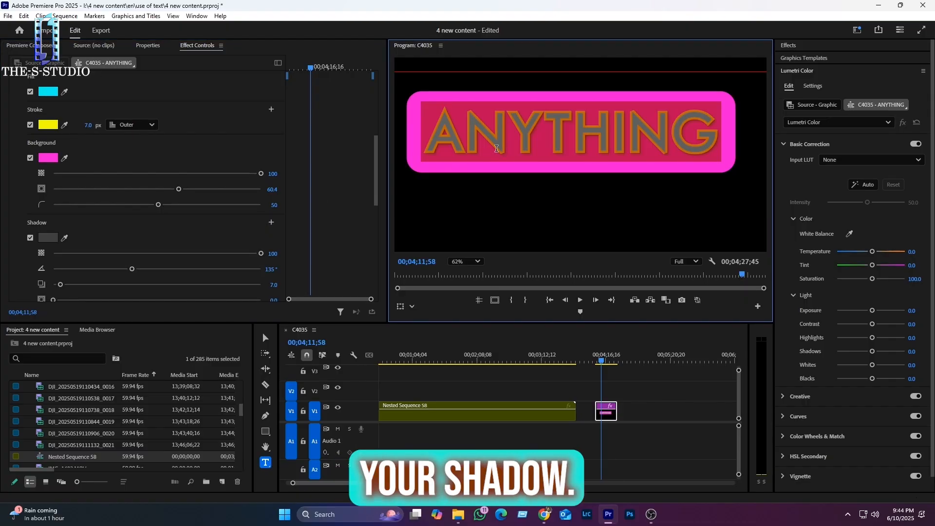
Set the shadow angle to 214°, trying 115° first, and increase the shadow distance to 18.7.
drag(135, 265, 118, 245)
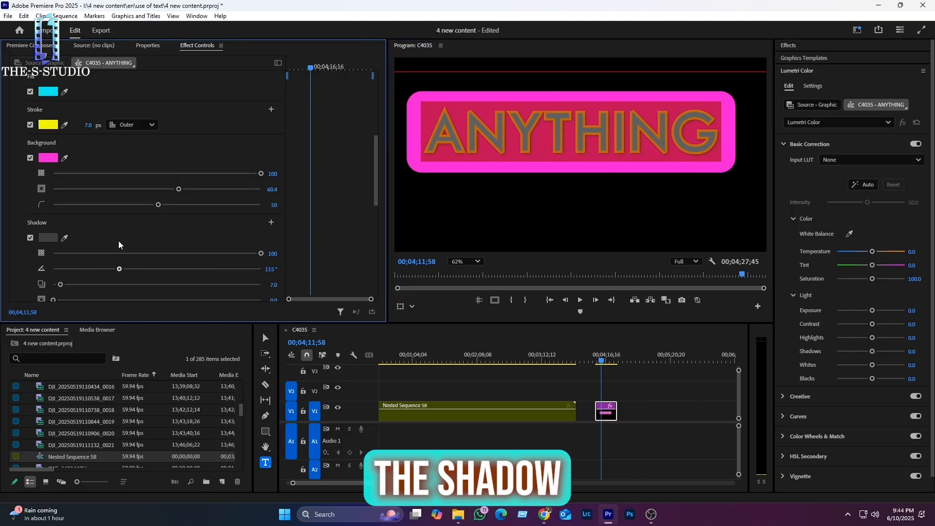
drag(194, 238, 176, 269)
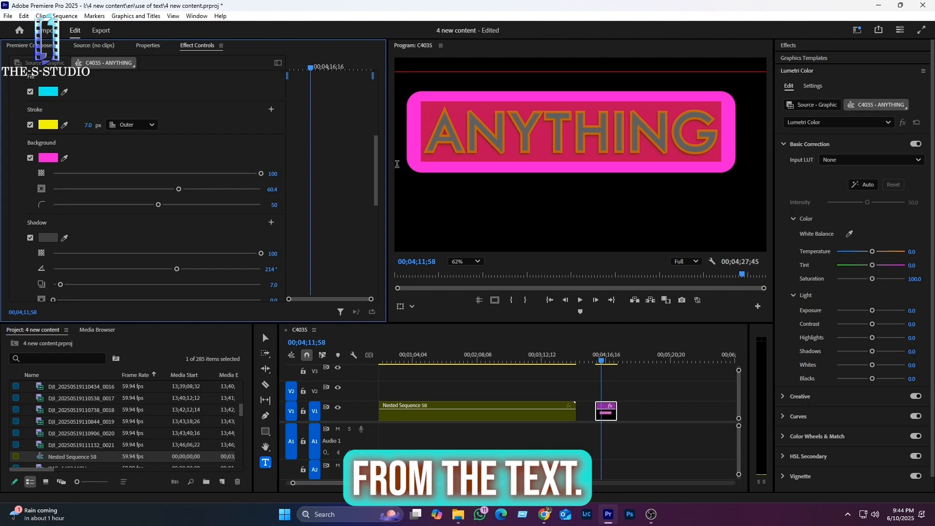
mouse_move(63, 284)
mouse_down()
mouse_move(128, 284)
mouse_move(72, 290)
mouse_up()
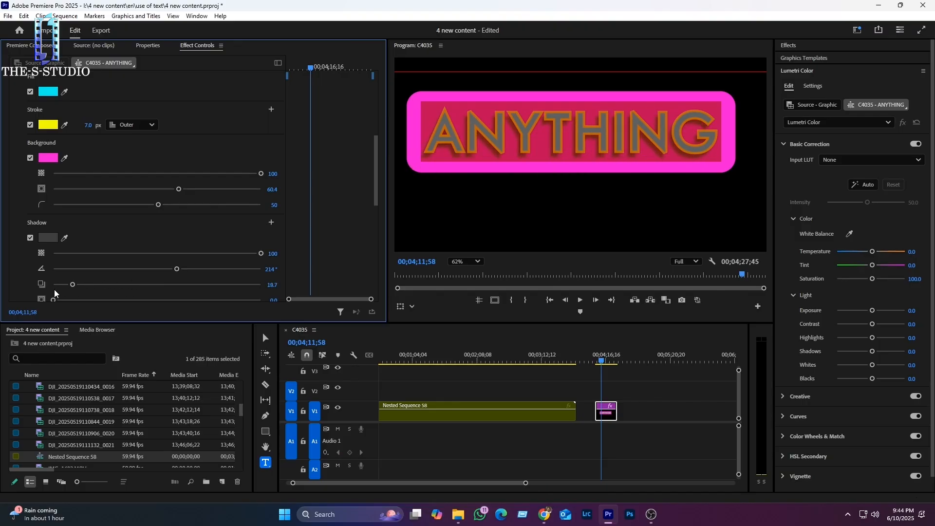
Set the size of the shadow under ANYTHING to 7.3, trying 32.6 first.
scroll(30, 287, down, 5)
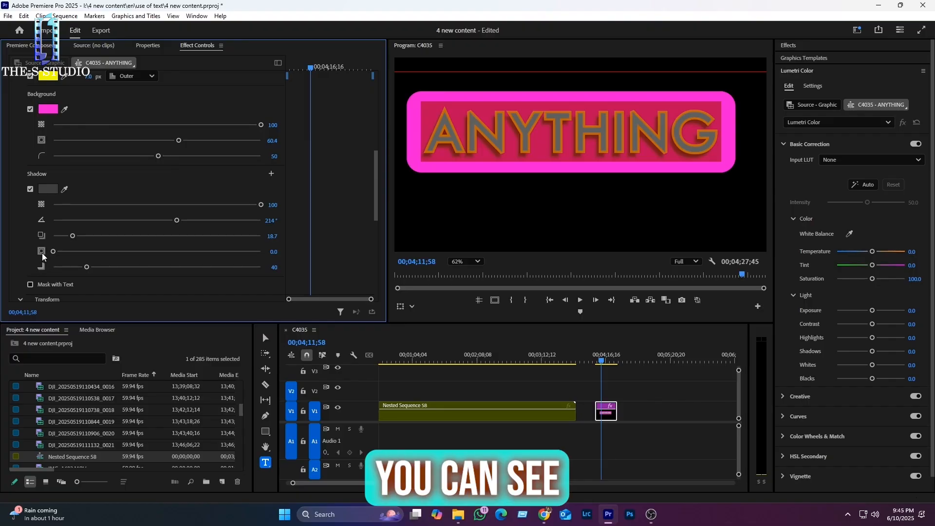
drag(79, 253, 121, 255)
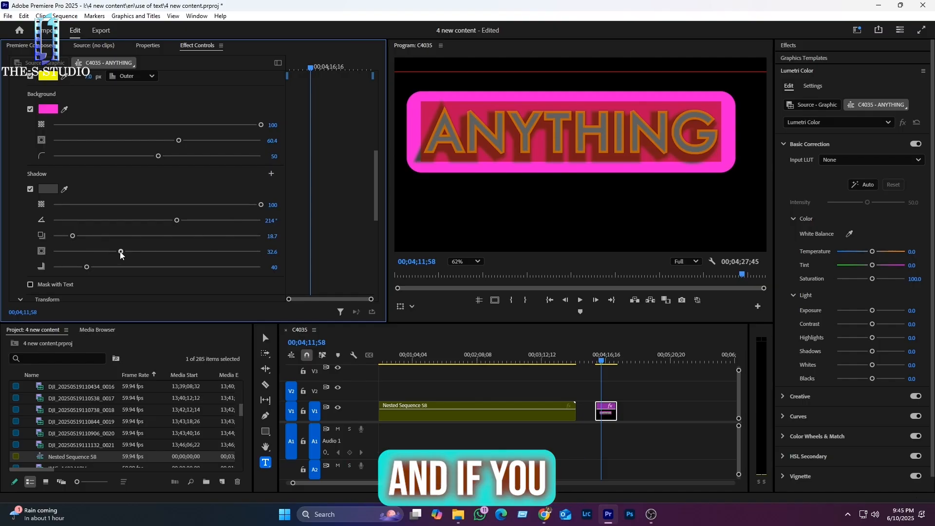
drag(120, 252, 68, 253)
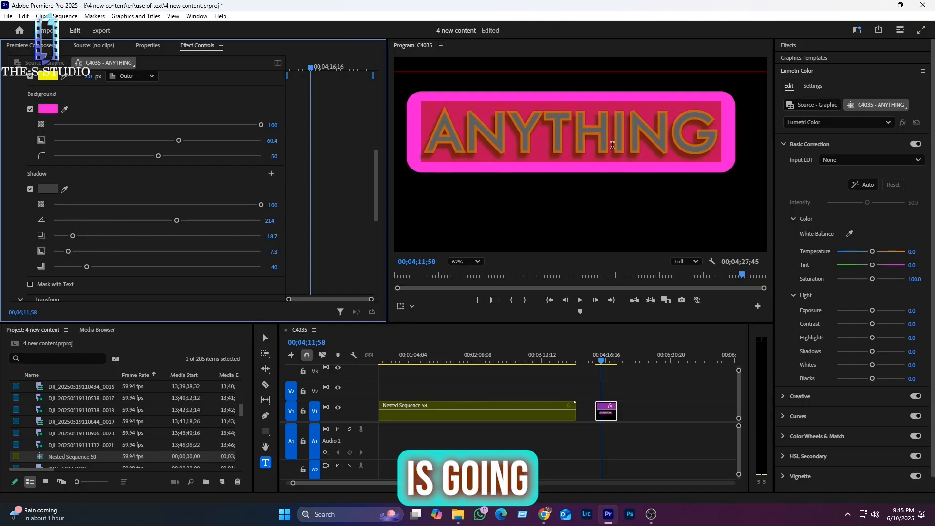
Increase the shadow blur to 186 and inspect the softened shadow up close.
scroll(40, 250, down, 1)
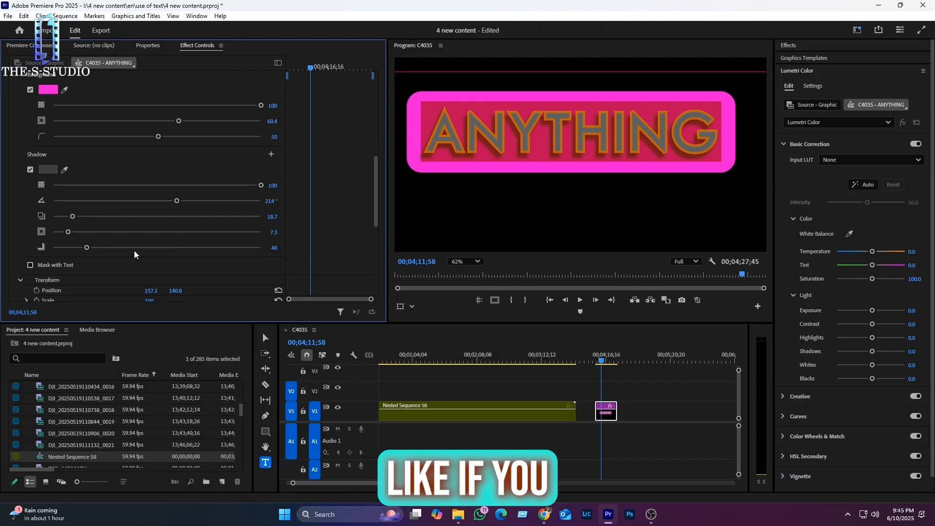
mouse_move(87, 248)
mouse_down()
mouse_move(232, 250)
mouse_move(208, 251)
mouse_up()
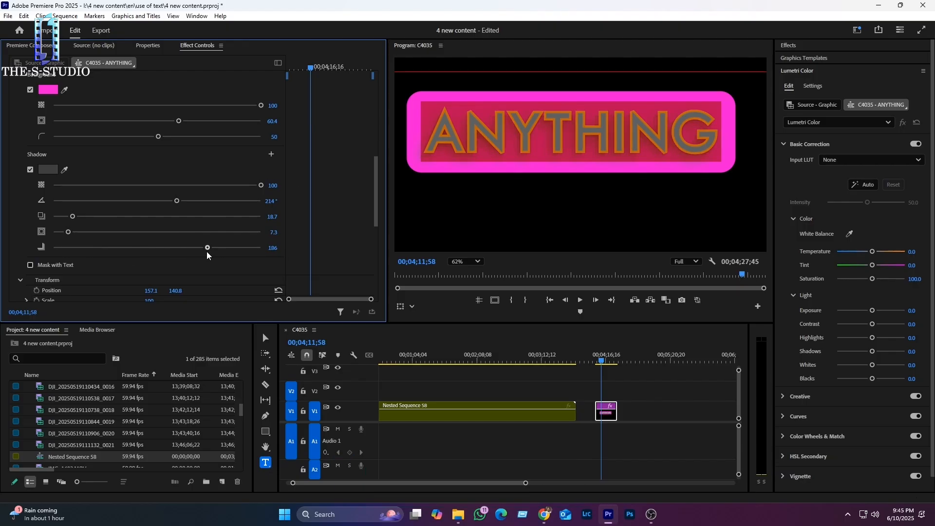
click(479, 140)
scroll(571, 138, up, 4)
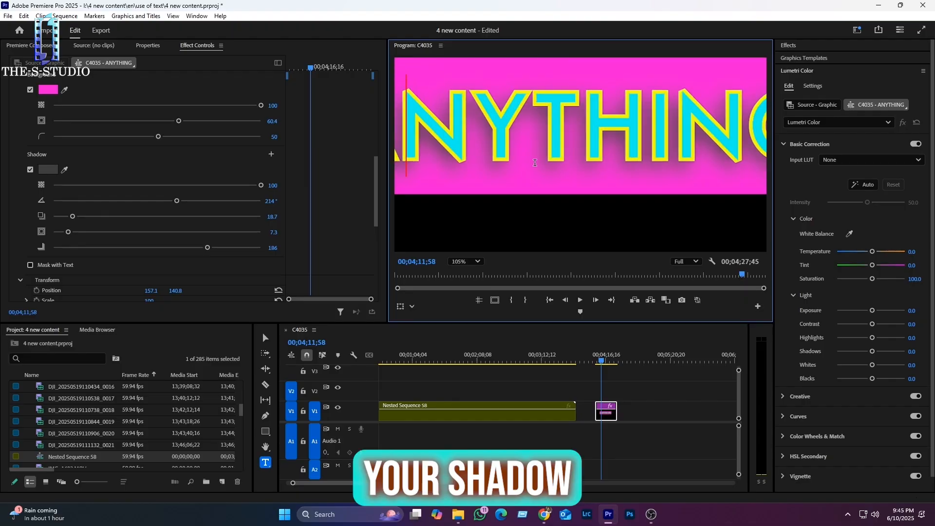
Set the blur of the ANYTHING shadow to 115, trying 0 first, and check the softened edges up close.
scroll(541, 170, down, 5)
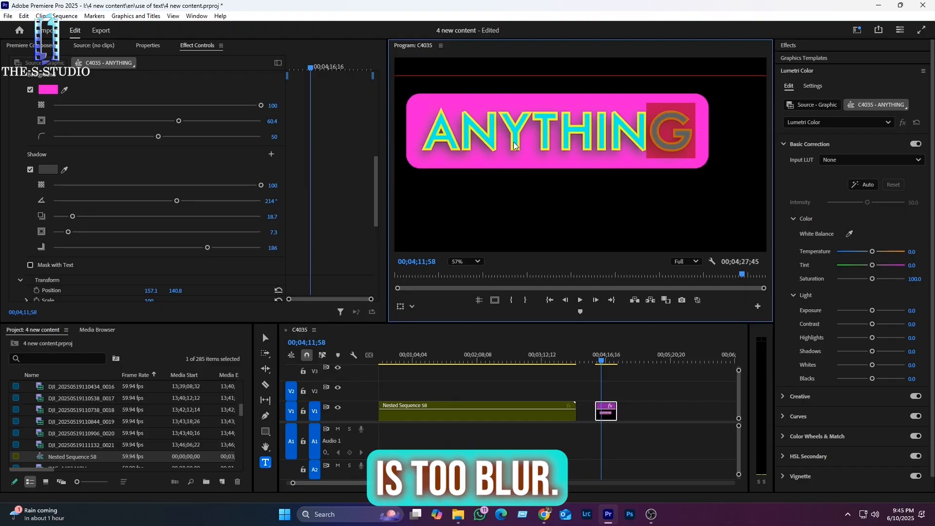
drag(203, 247, 39, 253)
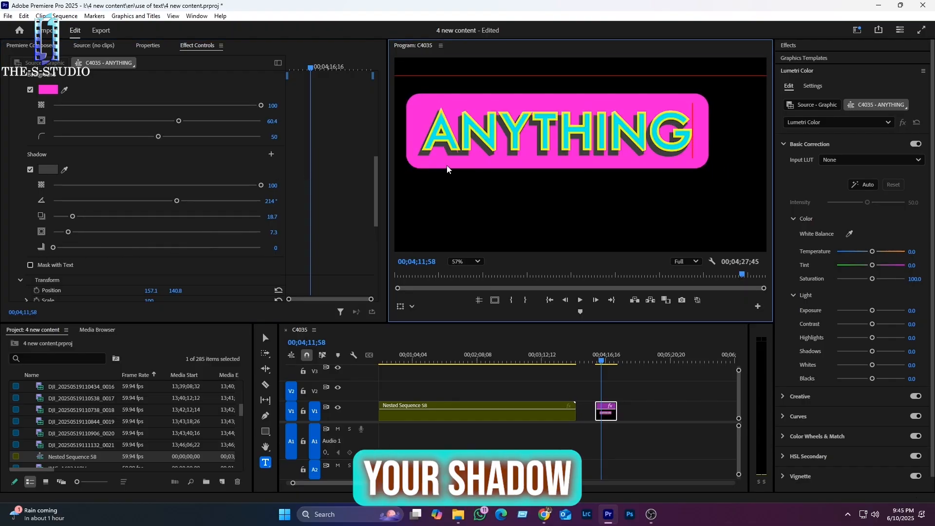
scroll(463, 153, up, 3)
scroll(463, 153, down, 3)
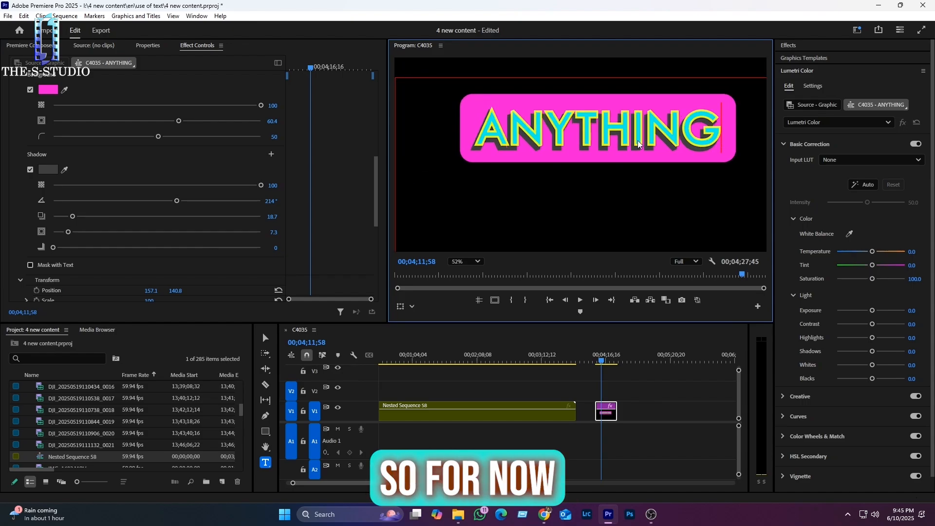
drag(54, 247, 148, 246)
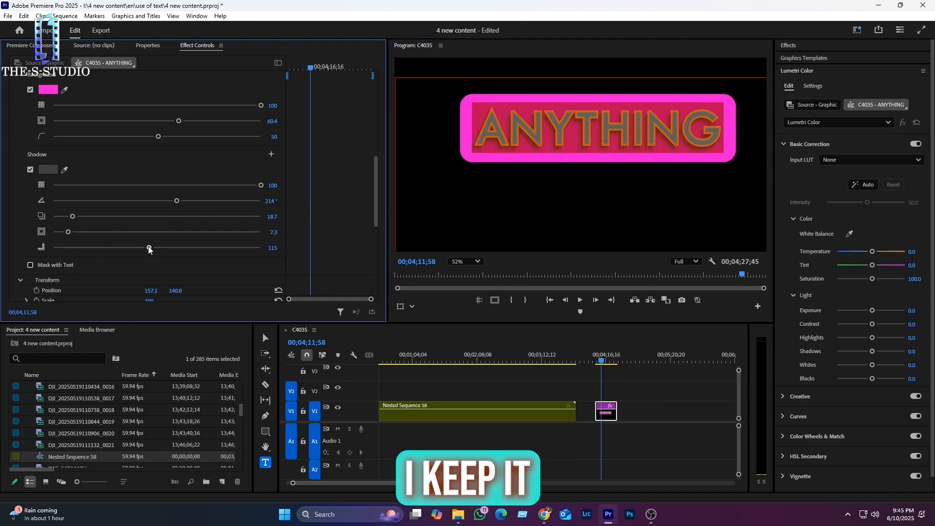
click(554, 141)
scroll(522, 146, up, 5)
scroll(525, 144, down, 6)
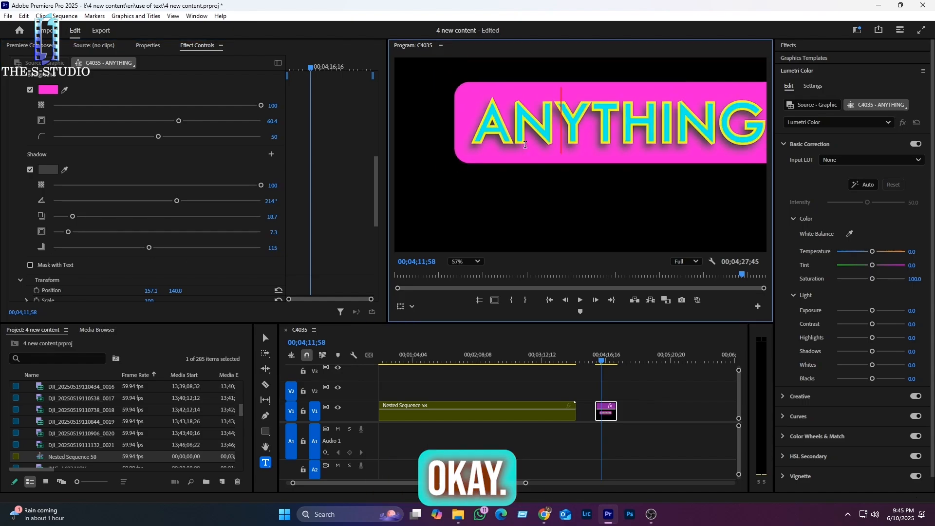
Switch the shadow of ANYTHING off and back on to compare the text with and without it.
scroll(131, 243, up, 5)
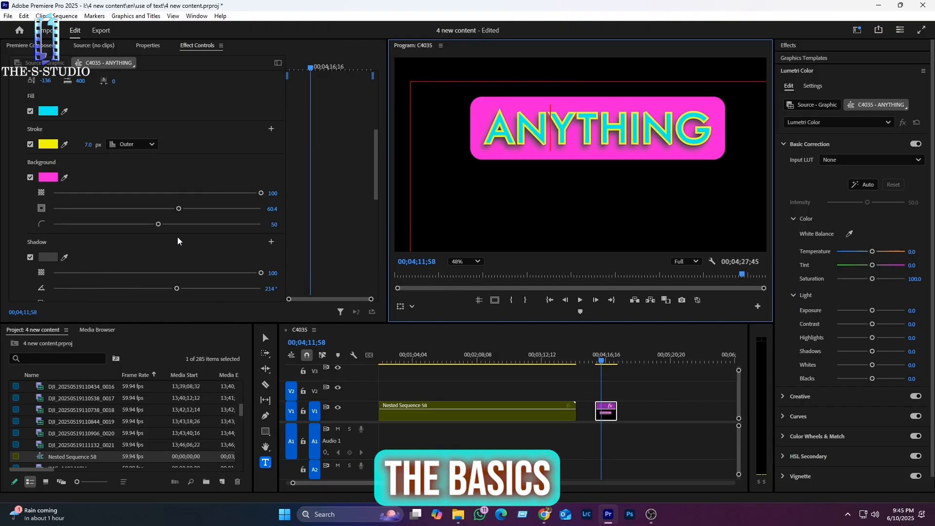
scroll(154, 219, up, 1)
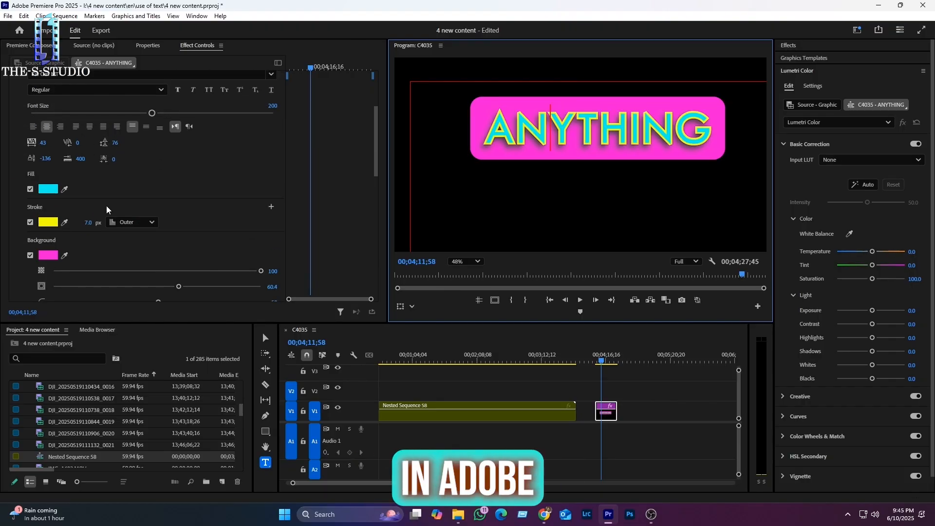
scroll(109, 213, down, 2)
scroll(71, 230, down, 2)
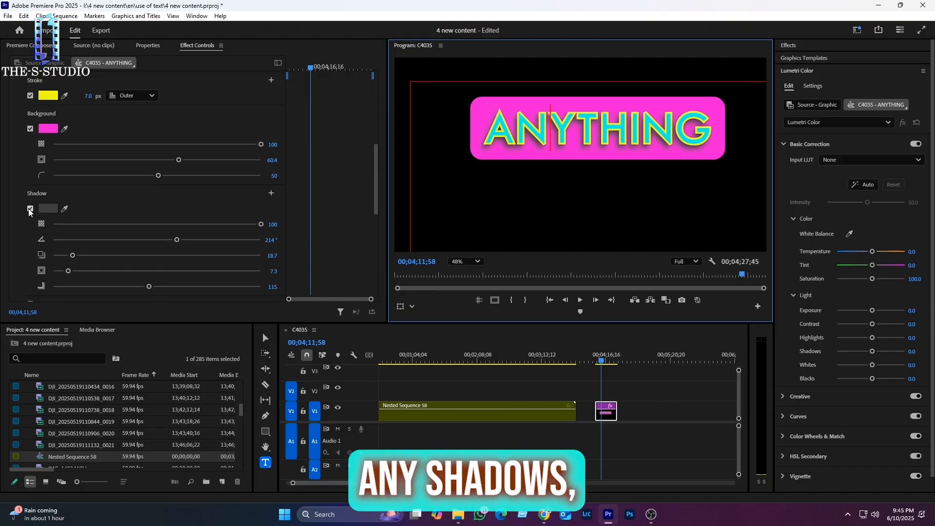
click(29, 210)
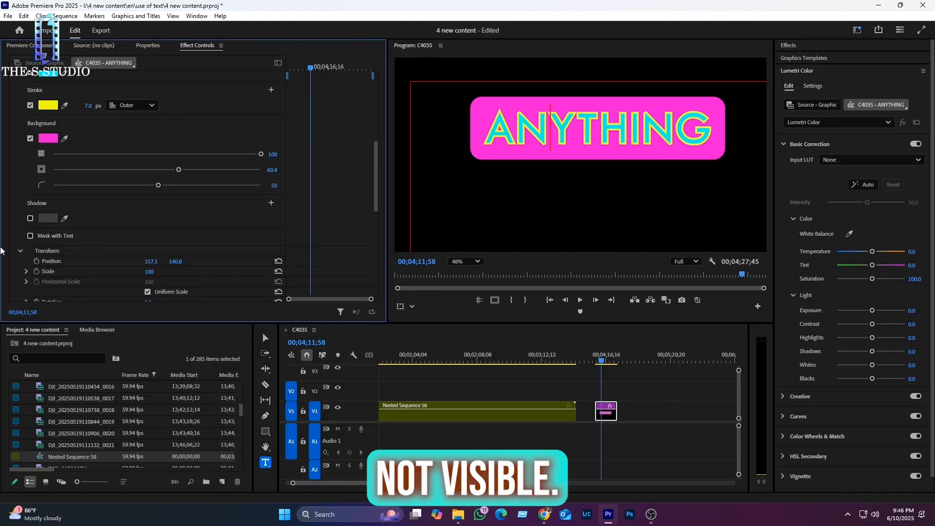
click(30, 218)
Switch the background and the stroke of ANYTHING off and back on, one after the other, to compare the look.
scroll(20, 225, up, 5)
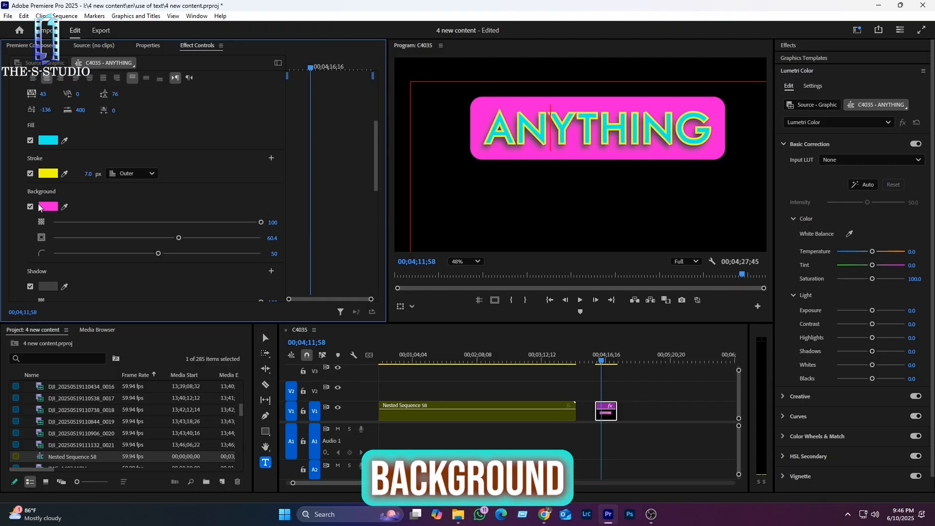
click(31, 206)
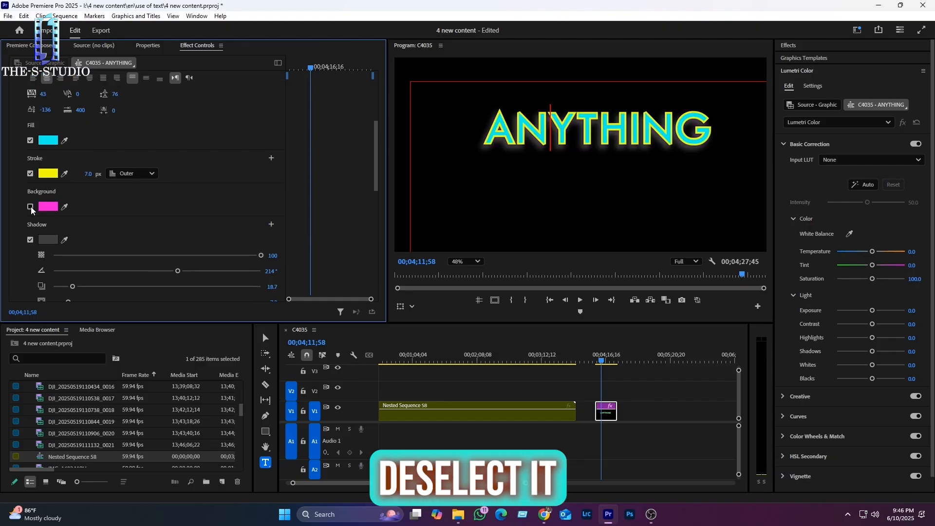
click(30, 206)
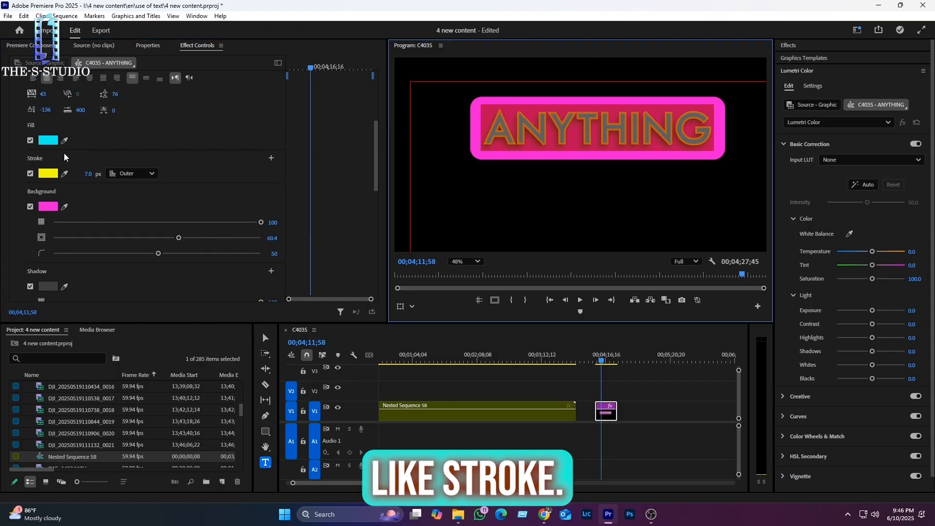
click(30, 174)
click(30, 173)
click(584, 116)
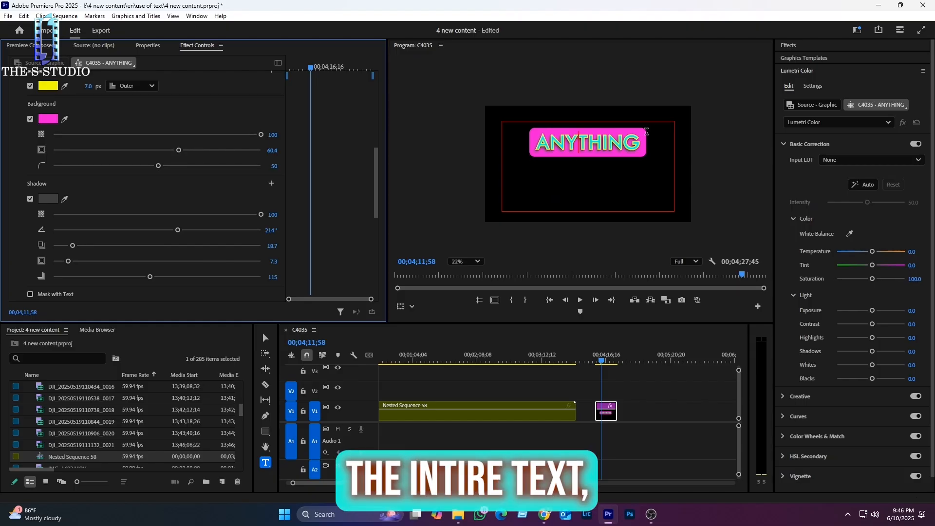
Reposition the whole ANYTHING graphic to 971, 730 and scale it to 137 with Vector Motion.
drag(377, 200, 391, 85)
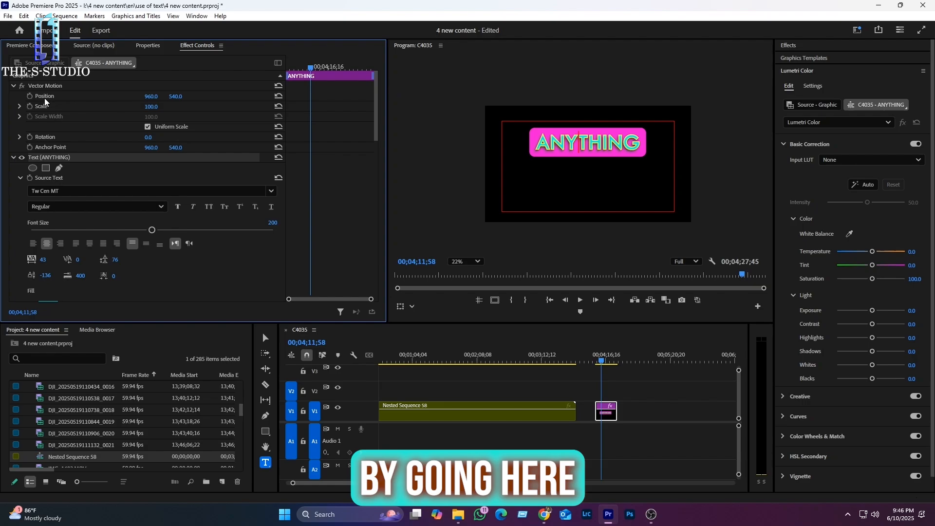
mouse_move(150, 96)
mouse_down()
mouse_move(73, 96)
mouse_move(185, 96)
mouse_move(51, 96)
mouse_up()
drag(151, 97, 268, 96)
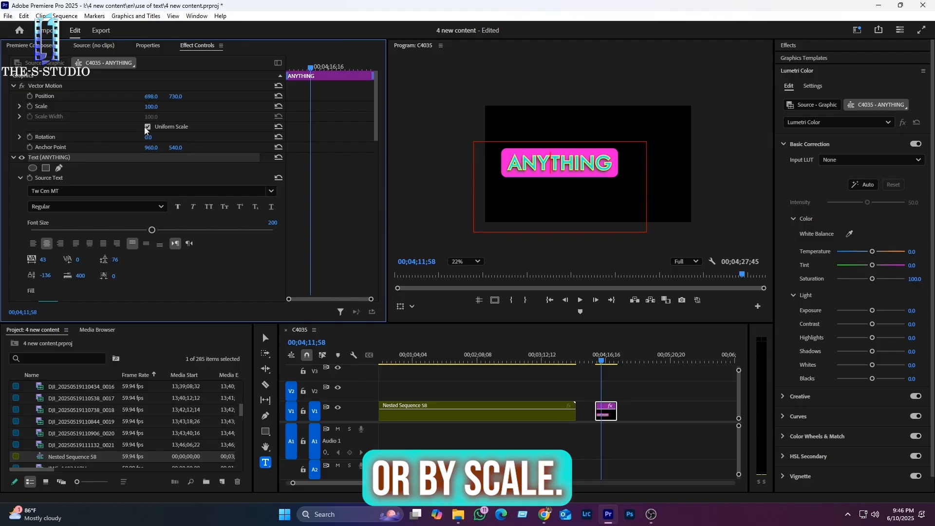
mouse_move(155, 109)
mouse_down()
mouse_move(111, 109)
mouse_move(173, 110)
mouse_move(139, 109)
mouse_up()
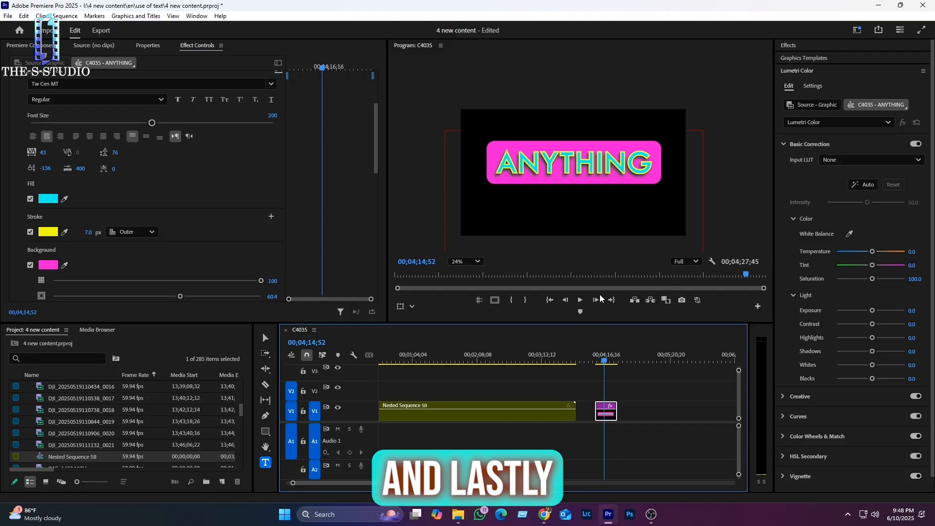
Add a vertical text graphic reading "text" in a large frame at 00;04;47;17 using the Vertical Type Tool.
click(266, 462)
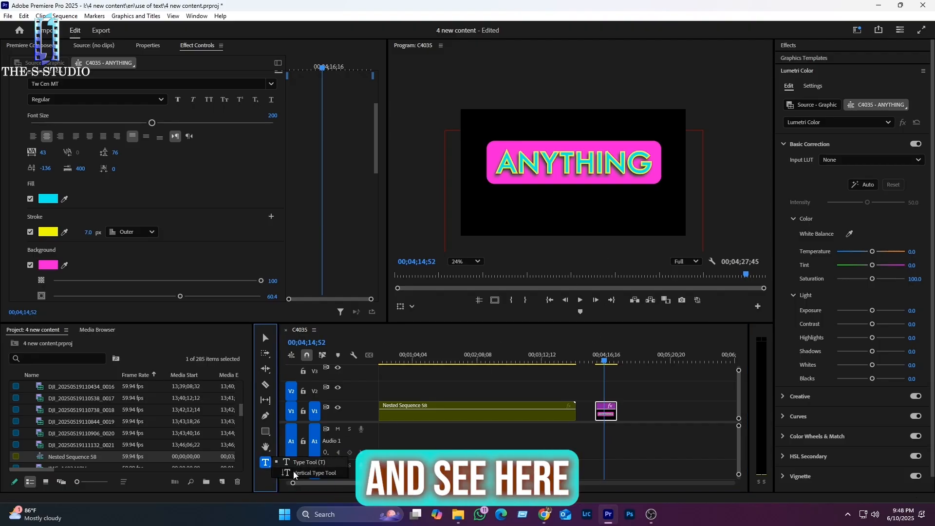
click(298, 474)
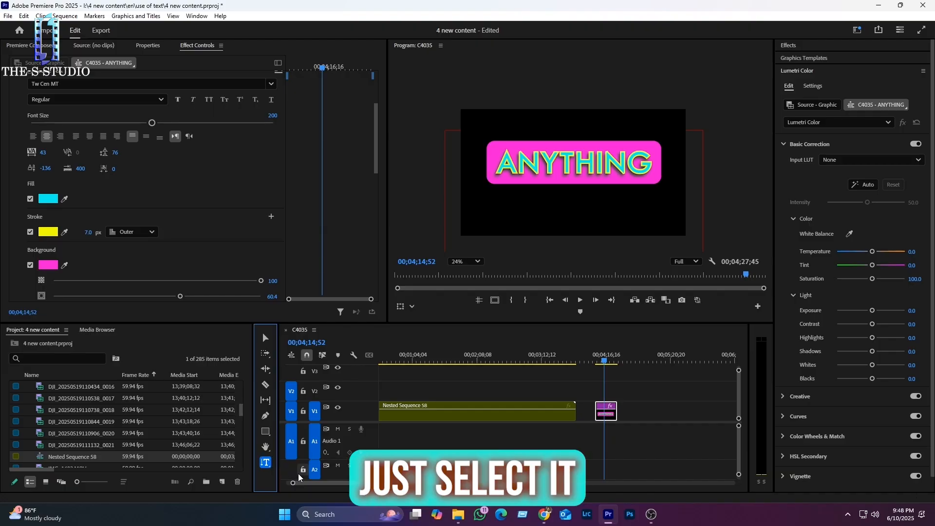
click(637, 361)
drag(472, 118, 681, 223)
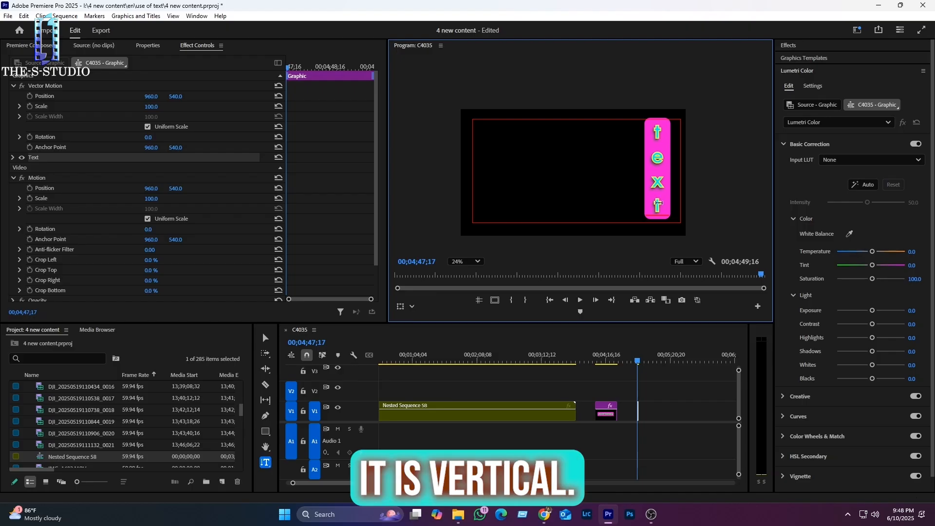
click(265, 462)
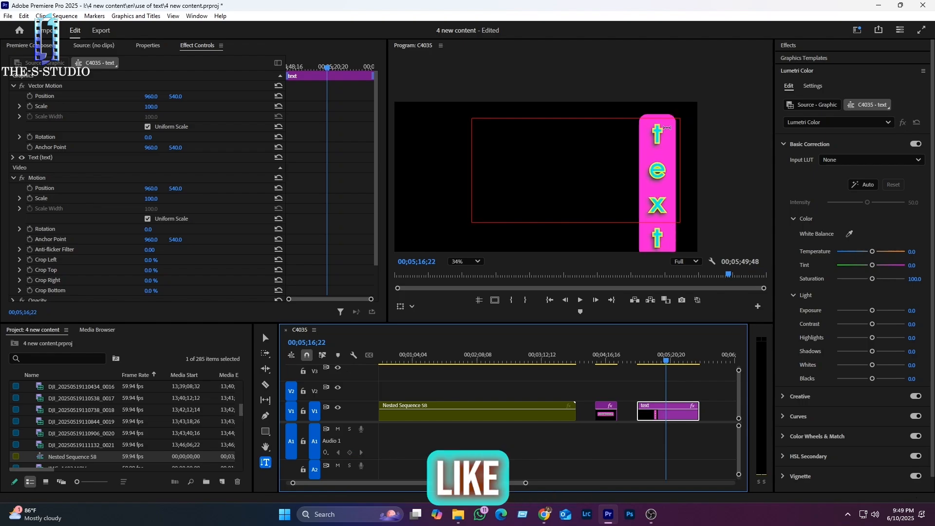
Examine the vertical text's styling up close and return the playhead to the ANYTHING clip for comparison.
scroll(653, 136, up, 1)
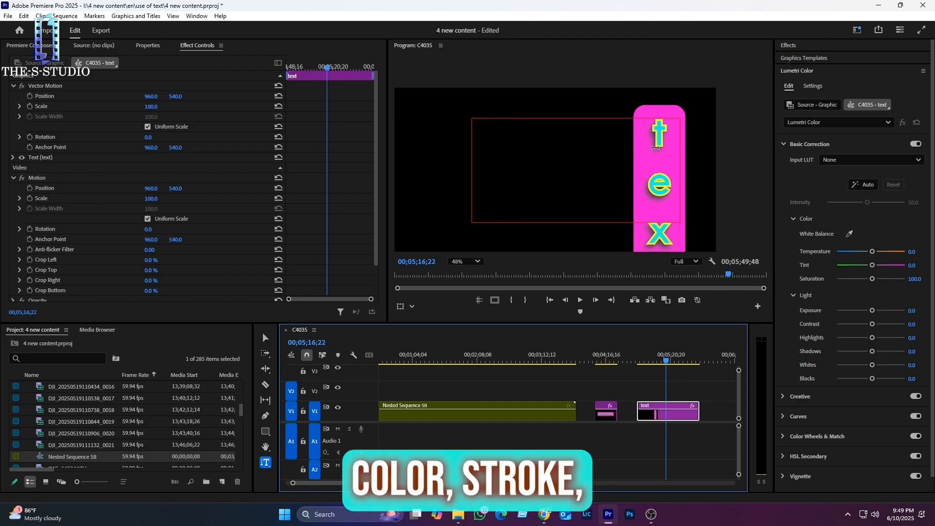
scroll(643, 149, down, 3)
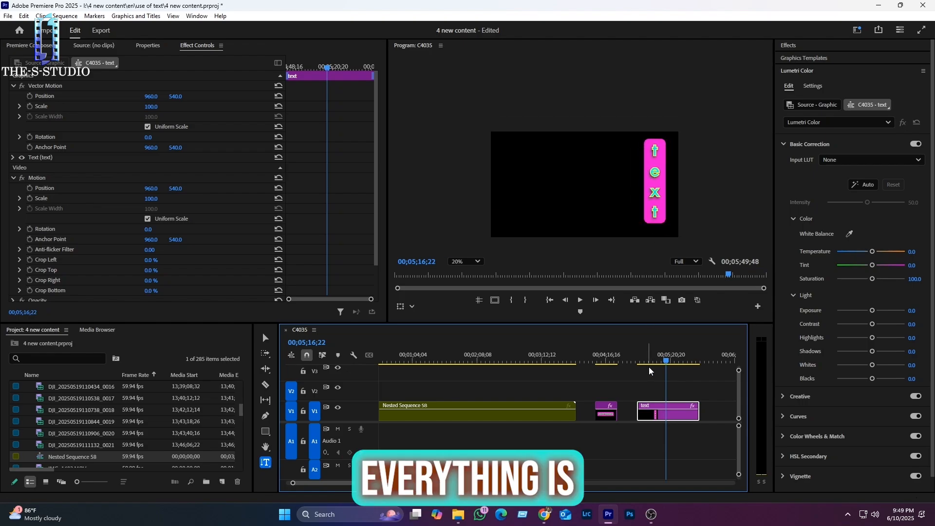
click(606, 363)
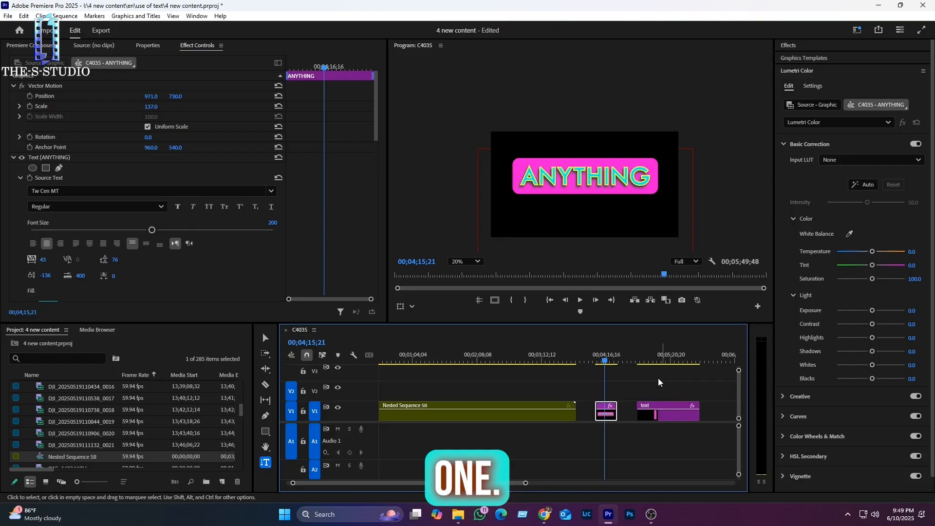